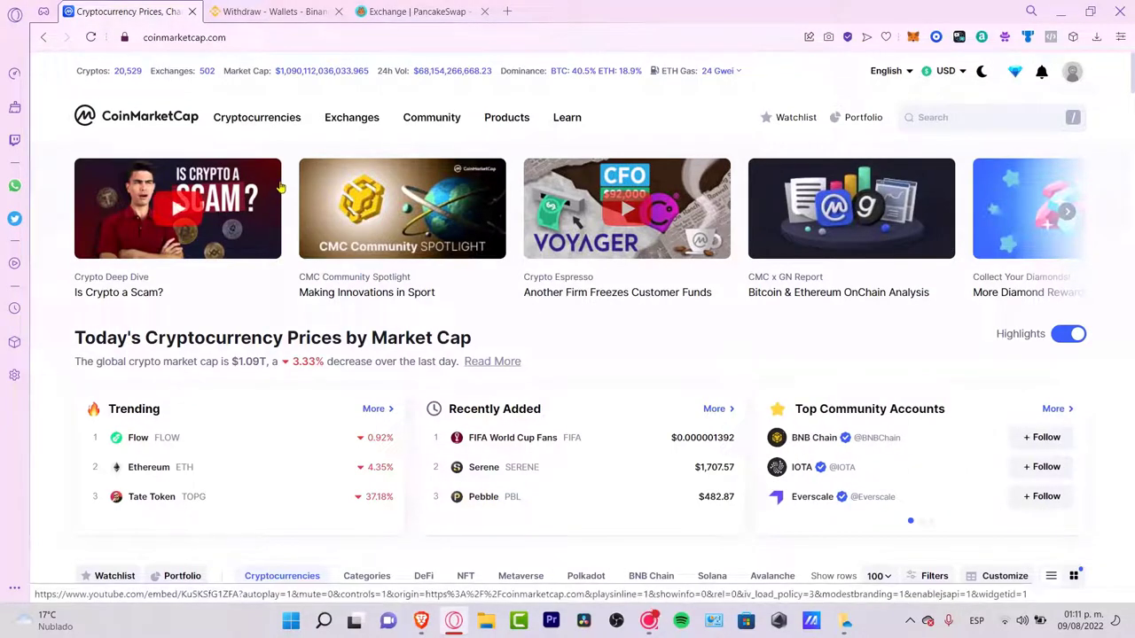
Rest on the Cryptocurrencies menu of the CoinMarketCap homepage, which shows a $1.09T global market cap
{"action": "mouse_move", "coordinate": [274, 122]}
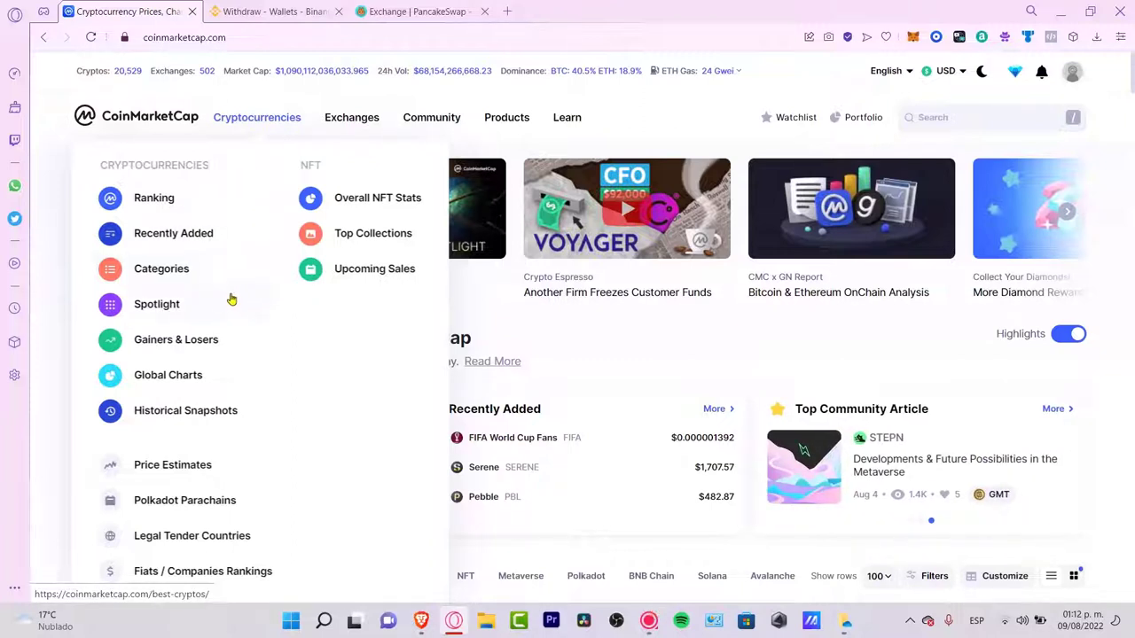
Open the full cryptocurrency ranking from the Cryptocurrencies menu
{"action": "scroll", "coordinate": [218, 431], "scroll_direction": "down", "scroll_amount": 3}
{"action": "scroll", "coordinate": [209, 455], "scroll_direction": "down", "scroll_amount": 3}
{"action": "scroll", "coordinate": [209, 455], "scroll_direction": "up", "scroll_amount": 6}
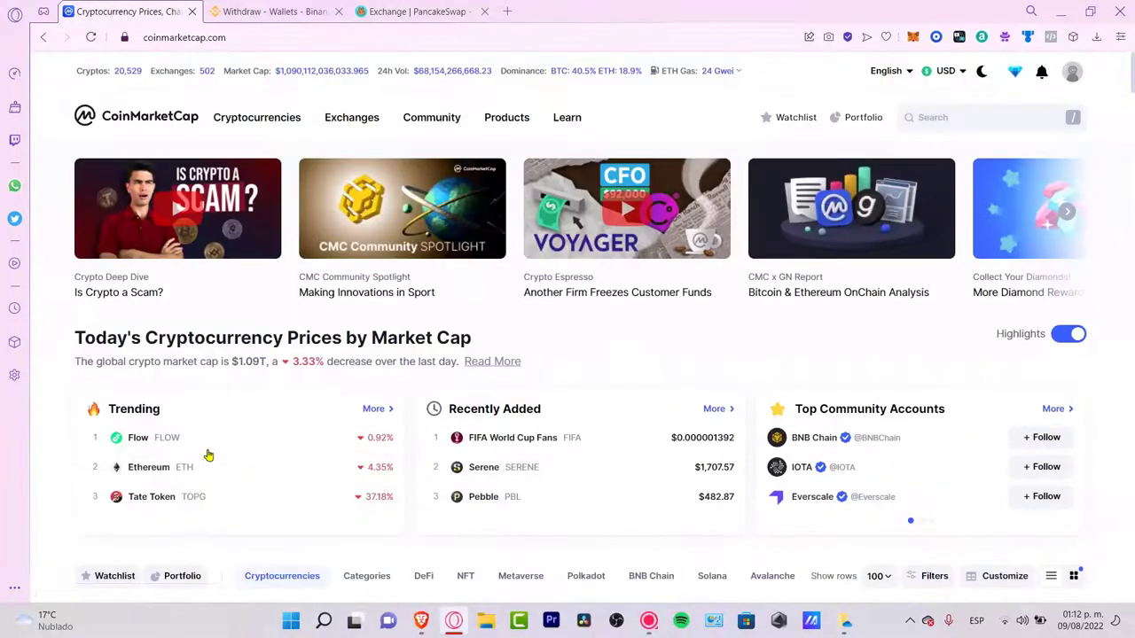
{"action": "left_click", "coordinate": [172, 203]}
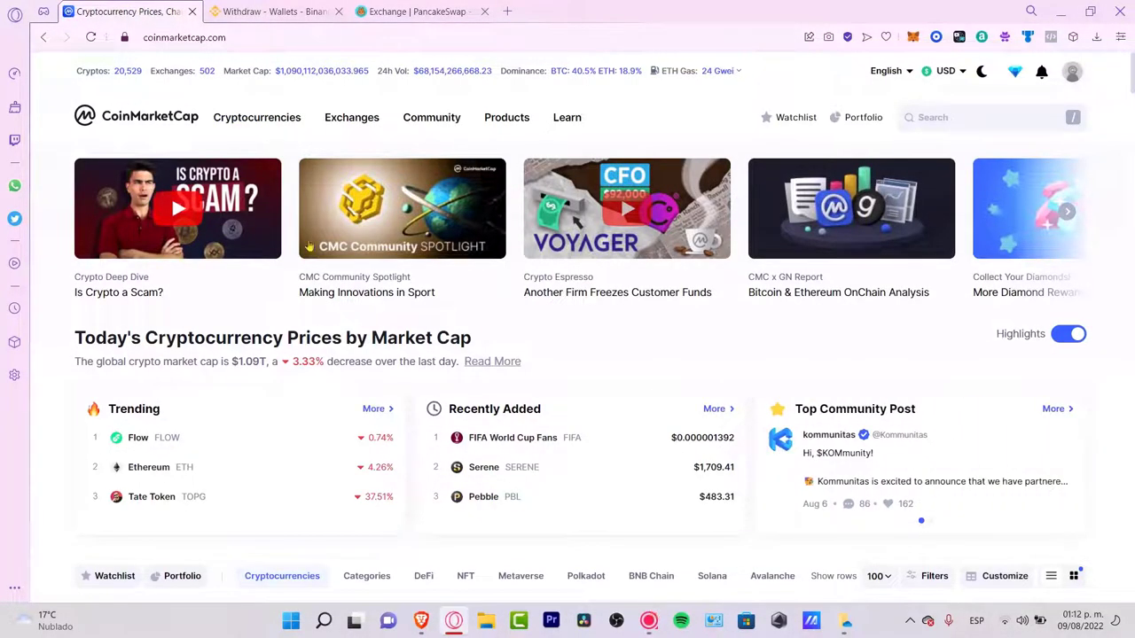
Open the full trending list, then Flow's coin page
{"action": "left_click", "coordinate": [376, 408]}
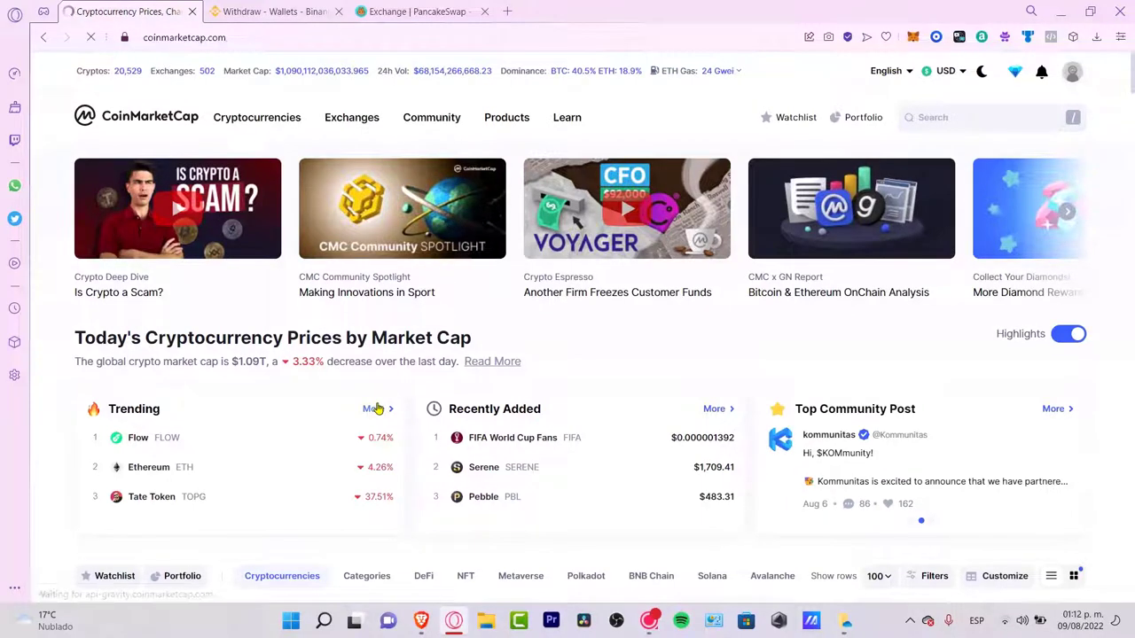
{"action": "left_click", "coordinate": [160, 390]}
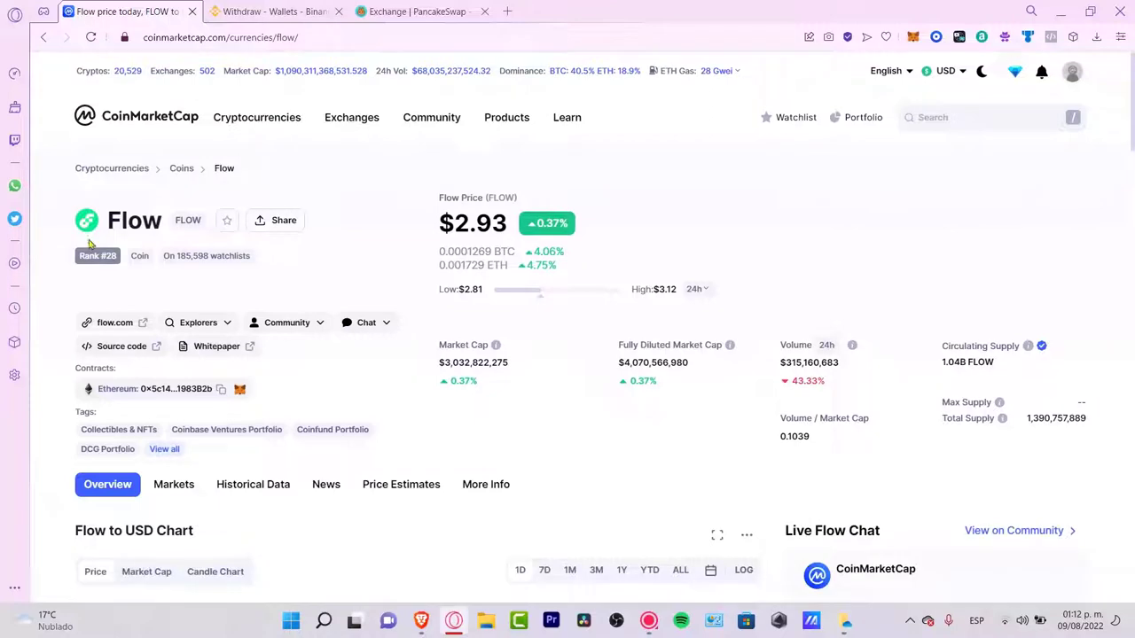
{"action": "scroll", "coordinate": [363, 441], "scroll_direction": "down", "scroll_amount": 3}
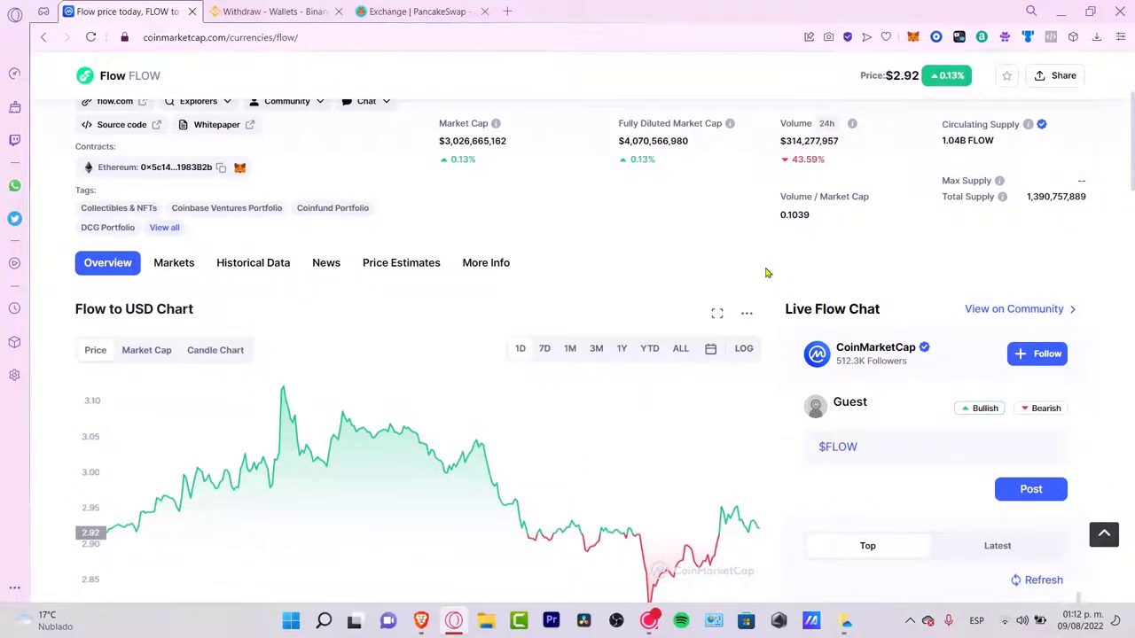
{"action": "scroll", "coordinate": [767, 273], "scroll_direction": "down", "scroll_amount": 3}
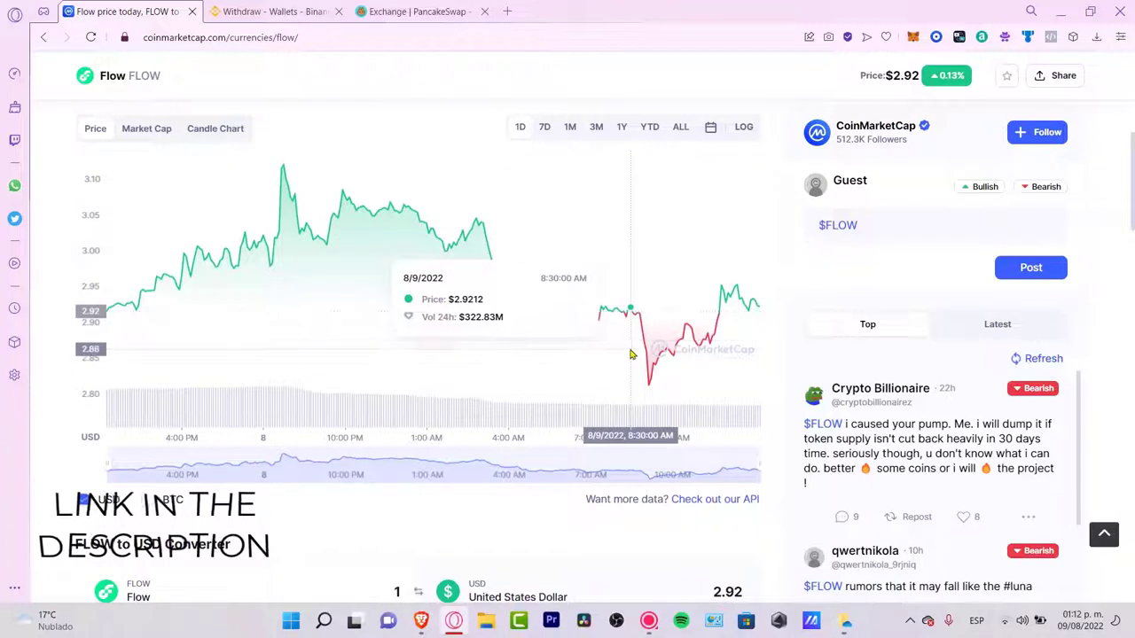
View Flow's price chart over 7 days, 3 months and 1 year
{"action": "left_click", "coordinate": [544, 128]}
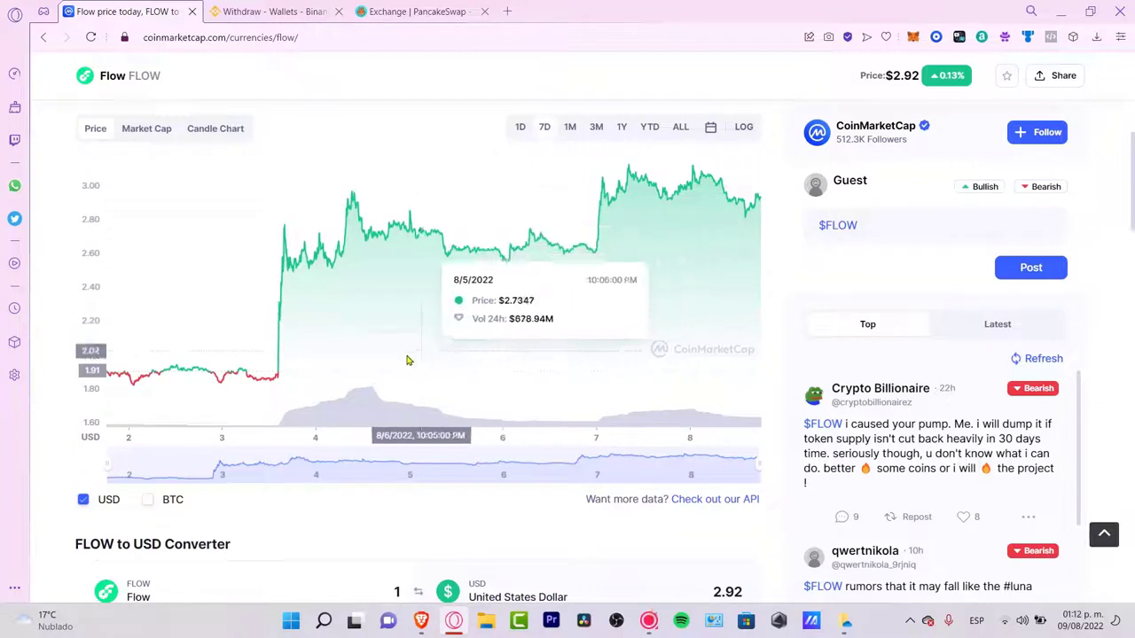
{"action": "left_click", "coordinate": [594, 128]}
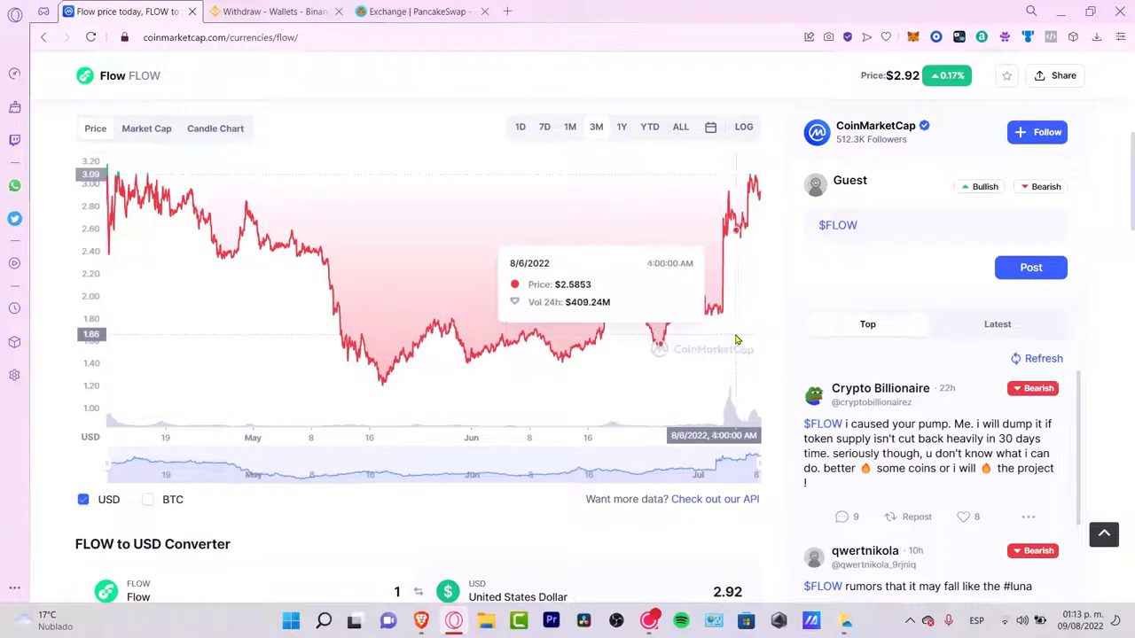
{"action": "left_click", "coordinate": [620, 140]}
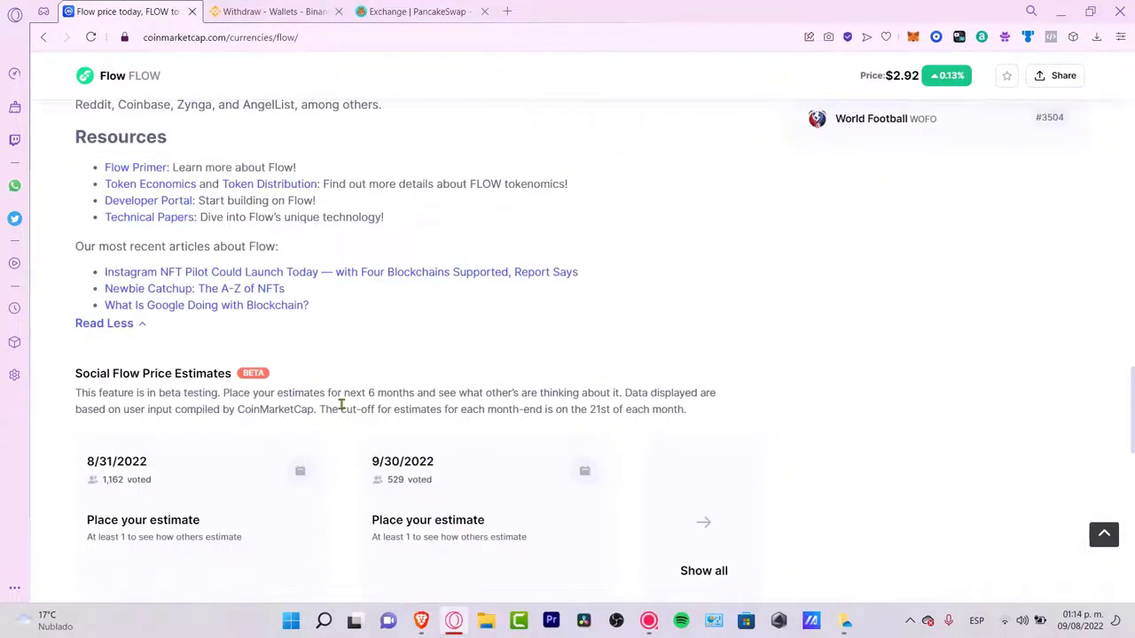
Return to the top of Flow's page and switch to the Binance Withdraw tab
{"action": "scroll", "coordinate": [428, 423], "scroll_direction": "up", "scroll_amount": 15}
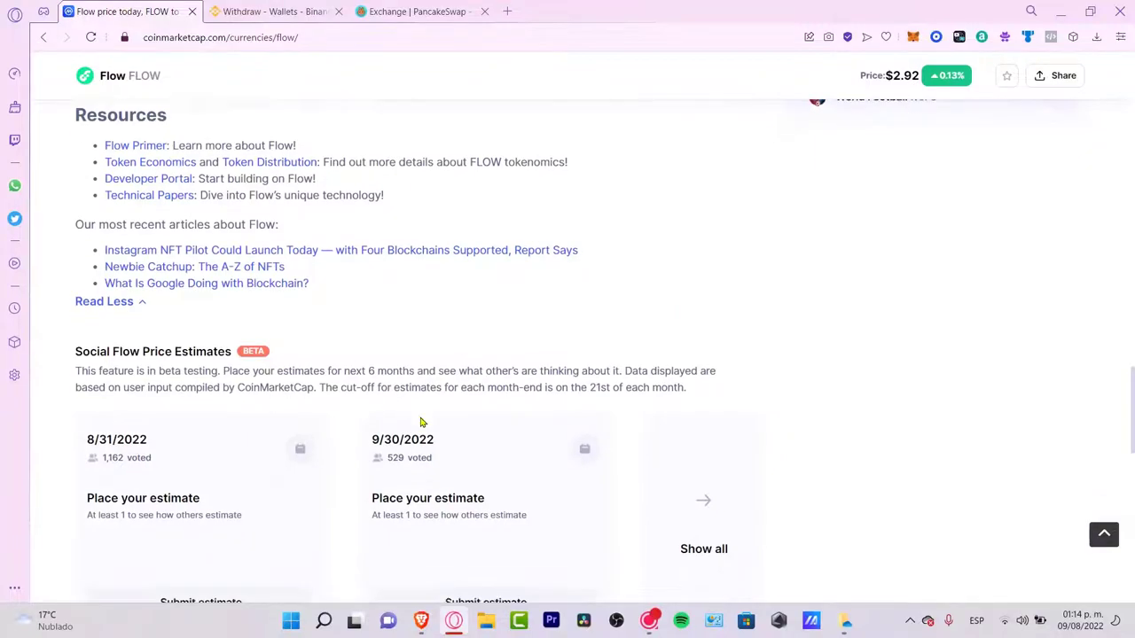
{"action": "scroll", "coordinate": [426, 423], "scroll_direction": "up", "scroll_amount": 3}
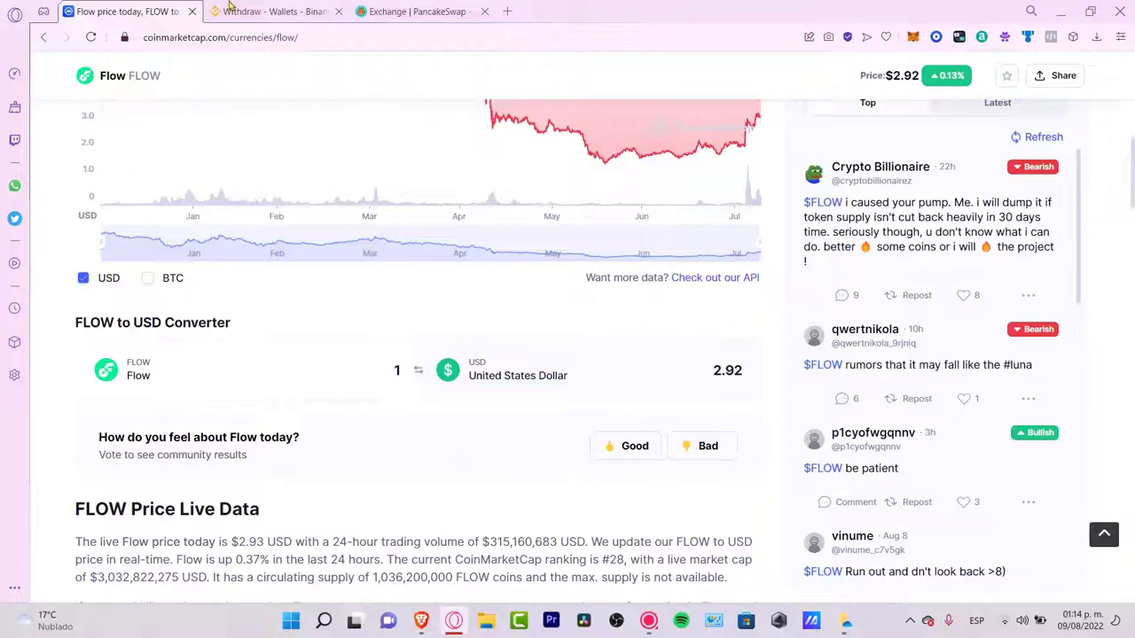
{"action": "left_click", "coordinate": [270, 10]}
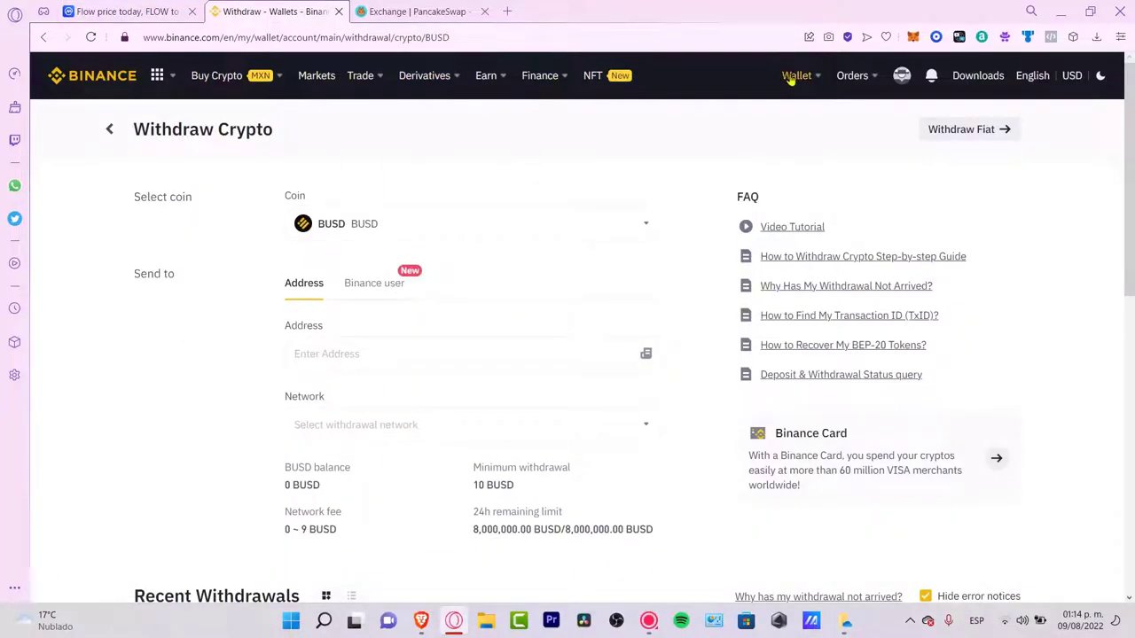
Search 'flow' in Binance's Fiat and Spot wallet, open Buy Crypto, then return to CoinMarketCap
{"action": "mouse_move", "coordinate": [793, 77]}
{"action": "left_click", "coordinate": [838, 158]}
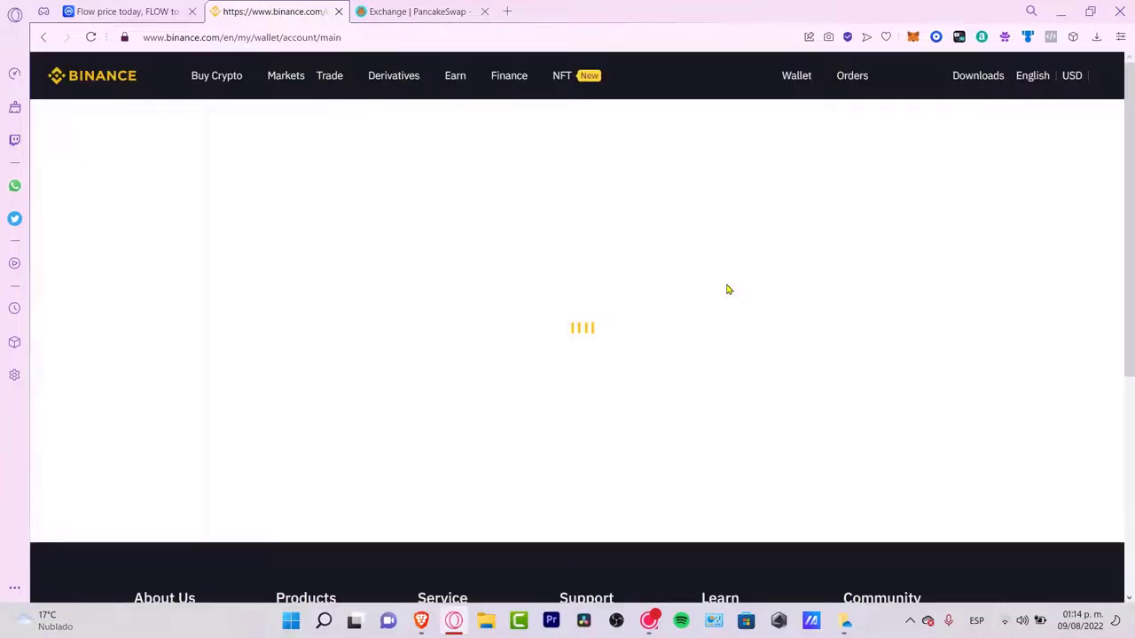
{"action": "left_click", "coordinate": [329, 289]}
{"action": "type", "text": "flow"}
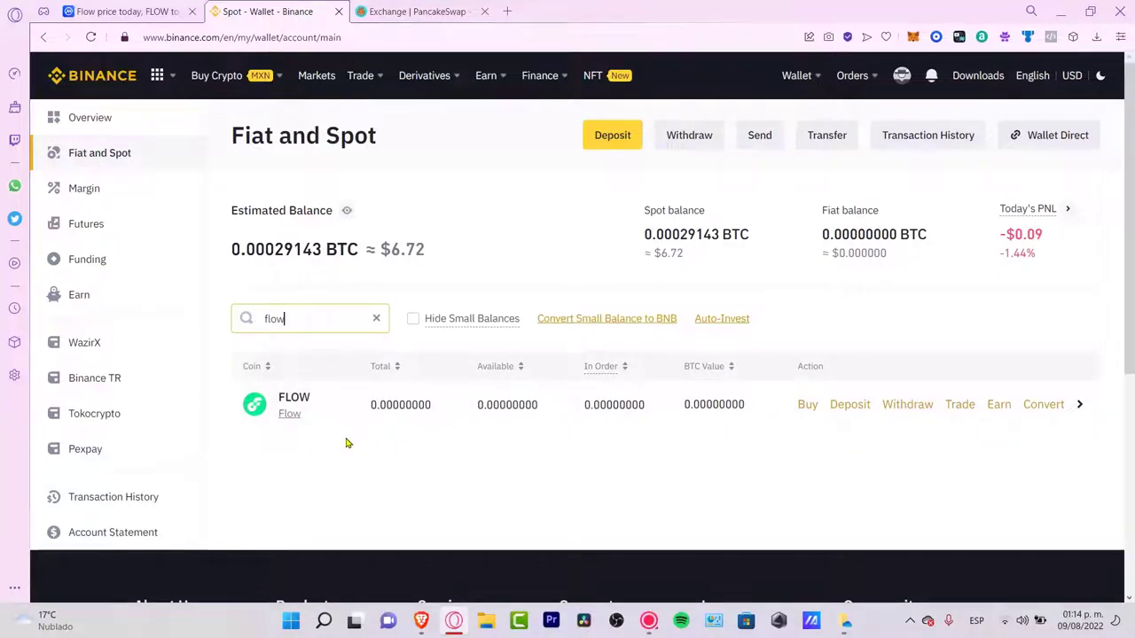
{"action": "left_click", "coordinate": [817, 405]}
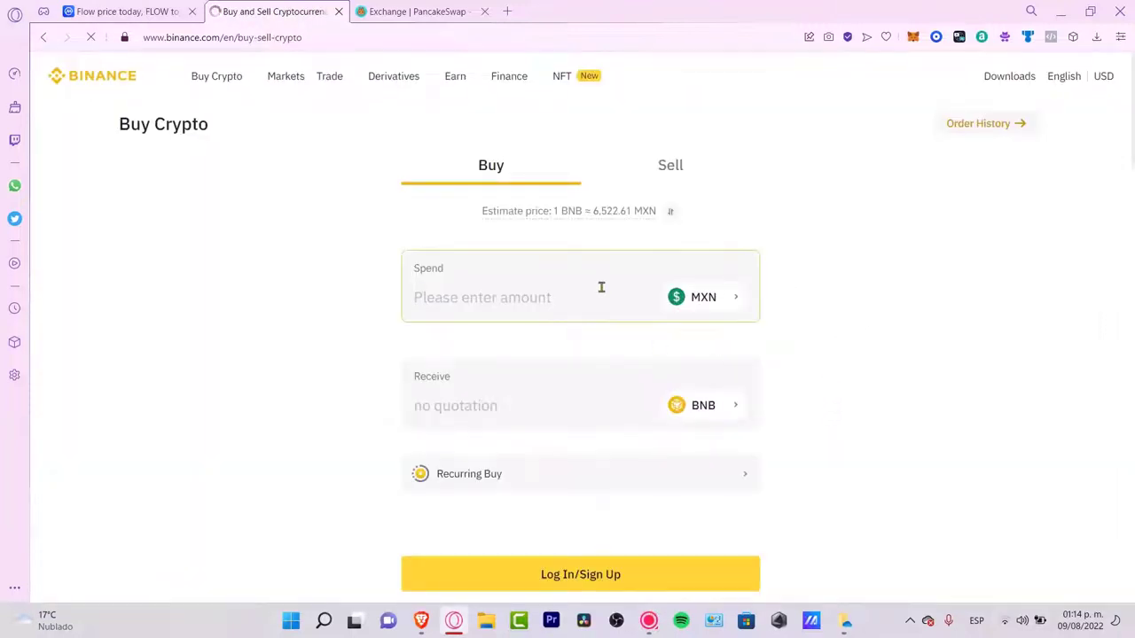
{"action": "left_click", "coordinate": [124, 11]}
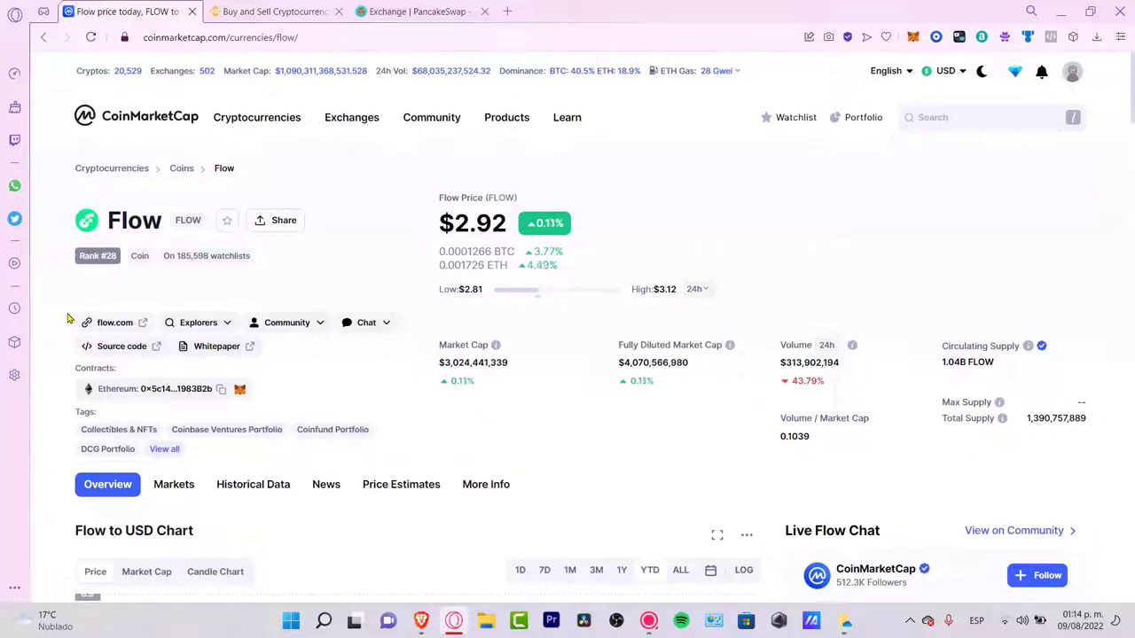
Open Recently Added coins, highlighting FIFA World Cup Fans' price changes and the Chihuahua Token CHH name
{"action": "mouse_move", "coordinate": [274, 132]}
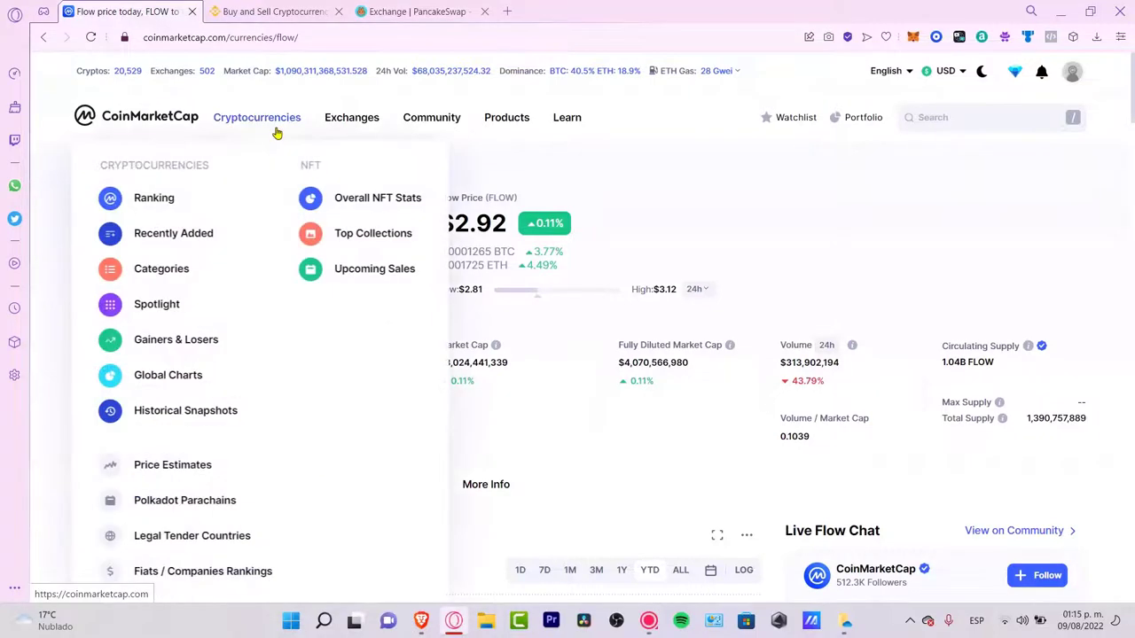
{"action": "left_click", "coordinate": [196, 251]}
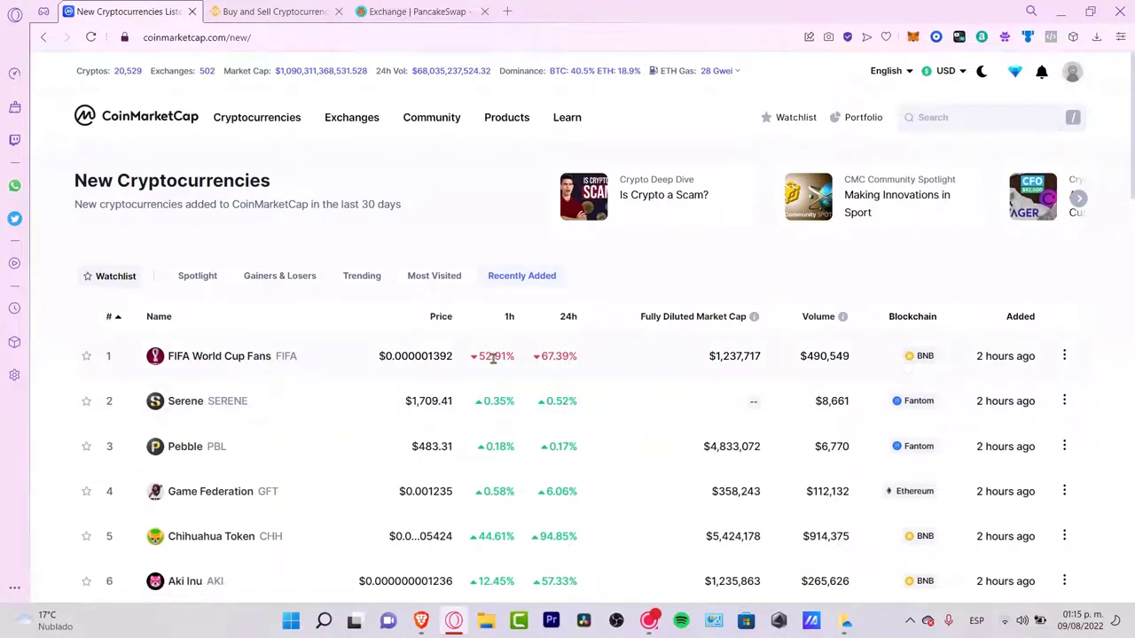
{"action": "left_click_drag", "start_coordinate": [521, 359], "coordinate": [476, 357]}
{"action": "left_click_drag", "start_coordinate": [584, 358], "coordinate": [535, 359]}
{"action": "left_click_drag", "start_coordinate": [618, 357], "coordinate": [327, 372]}
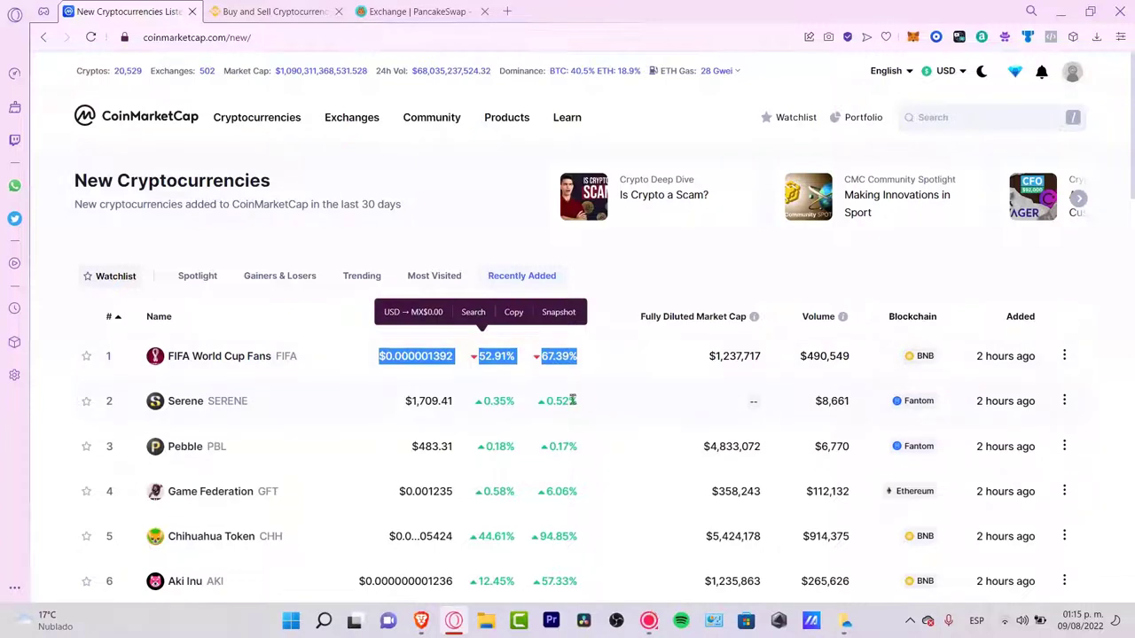
{"action": "left_click_drag", "start_coordinate": [282, 536], "coordinate": [171, 538]}
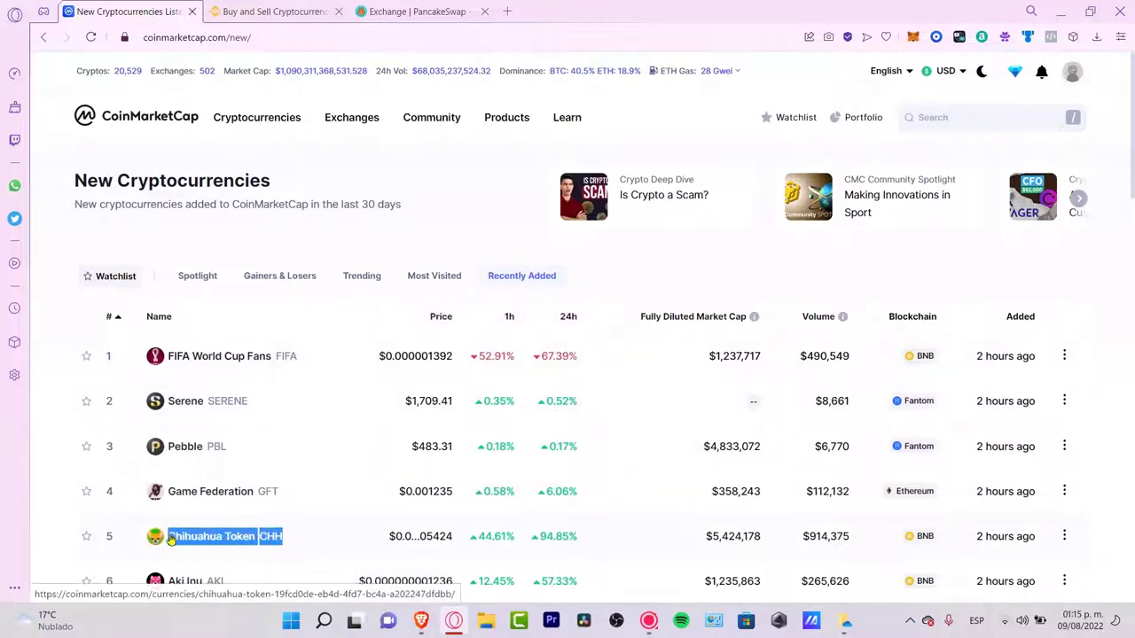
Open the Chihuahua Token page and show its 7-day price chart
{"action": "left_click", "coordinate": [362, 540]}
{"action": "left_click", "coordinate": [200, 539]}
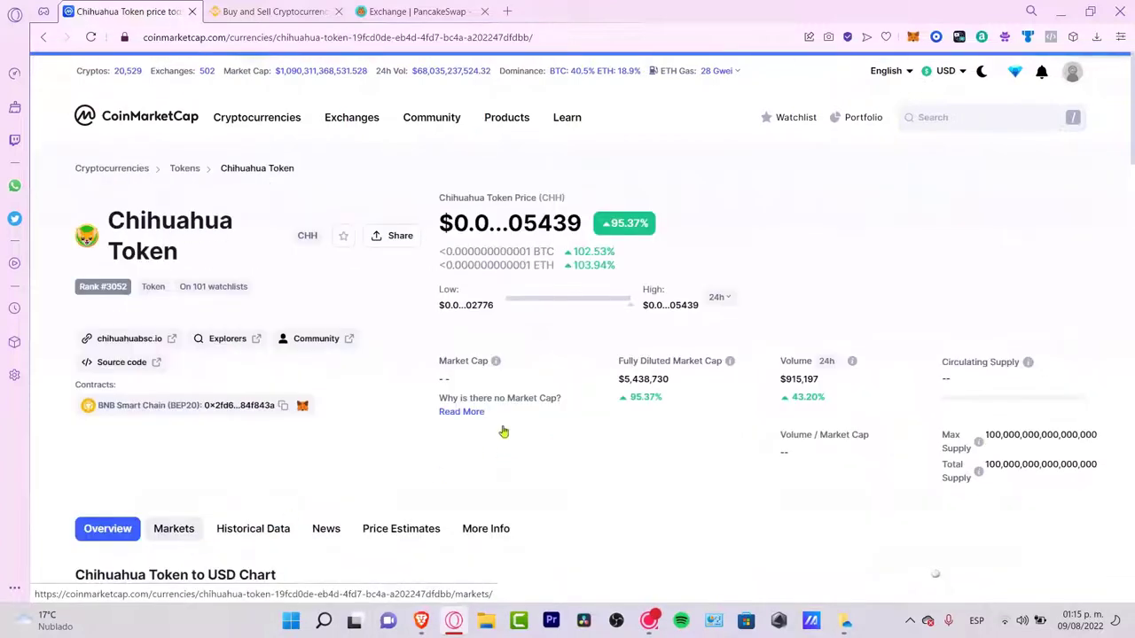
{"action": "scroll", "coordinate": [736, 461], "scroll_direction": "down", "scroll_amount": 3}
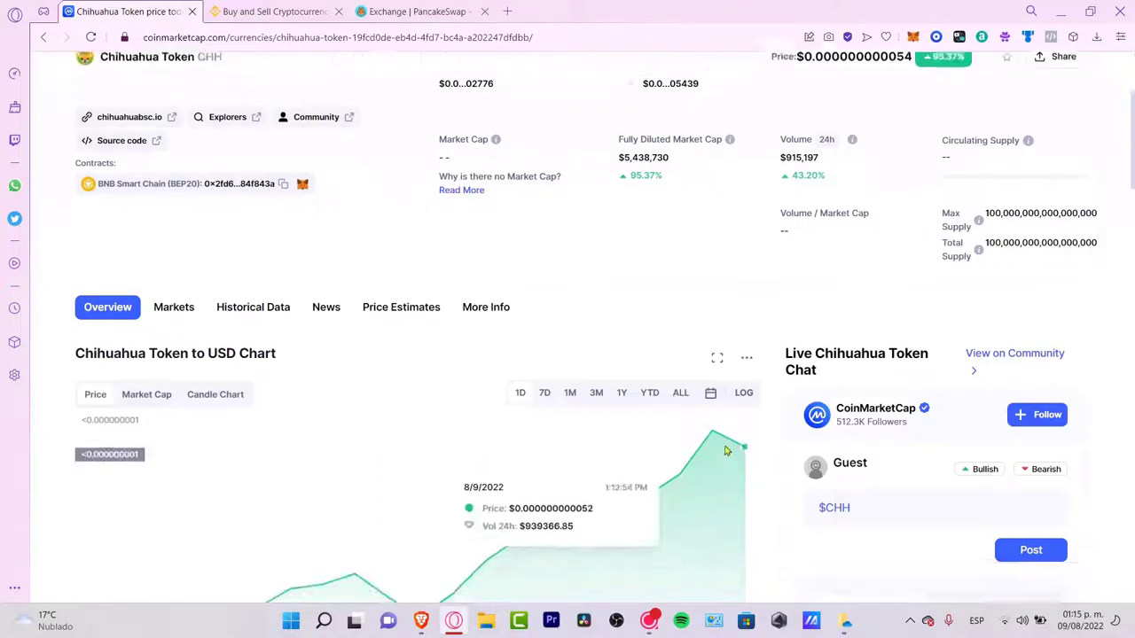
{"action": "scroll", "coordinate": [780, 444], "scroll_direction": "down", "scroll_amount": 3}
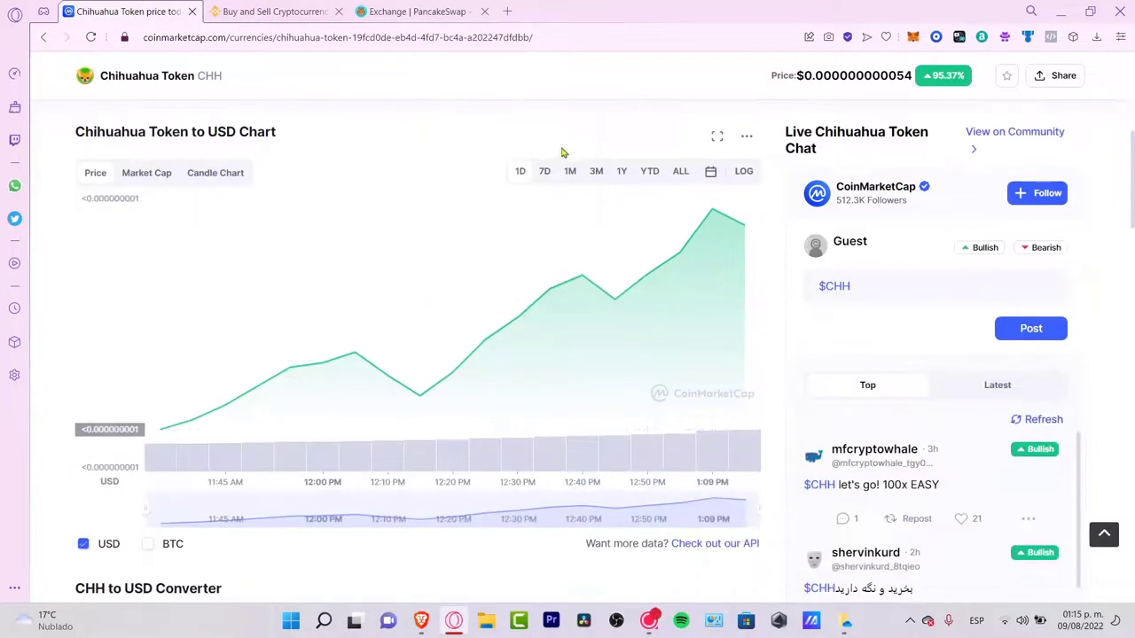
{"action": "left_click", "coordinate": [544, 172]}
Review the token's stats and copy its BNB Smart Chain contract address
{"action": "scroll", "coordinate": [783, 308], "scroll_direction": "down", "scroll_amount": 3}
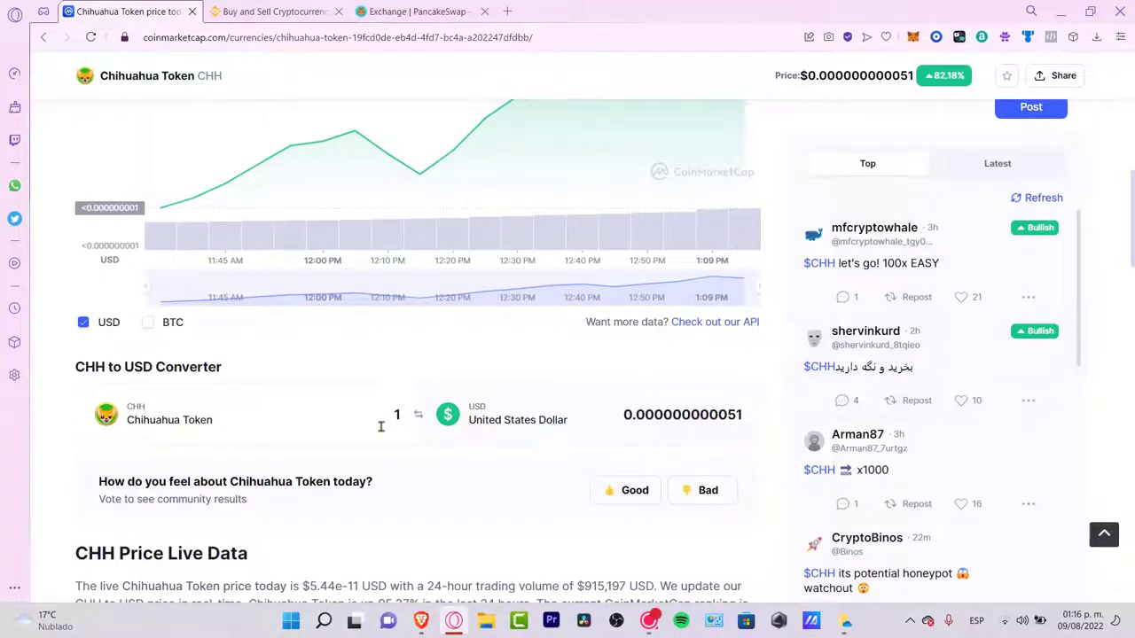
{"action": "scroll", "coordinate": [789, 417], "scroll_direction": "down", "scroll_amount": 5}
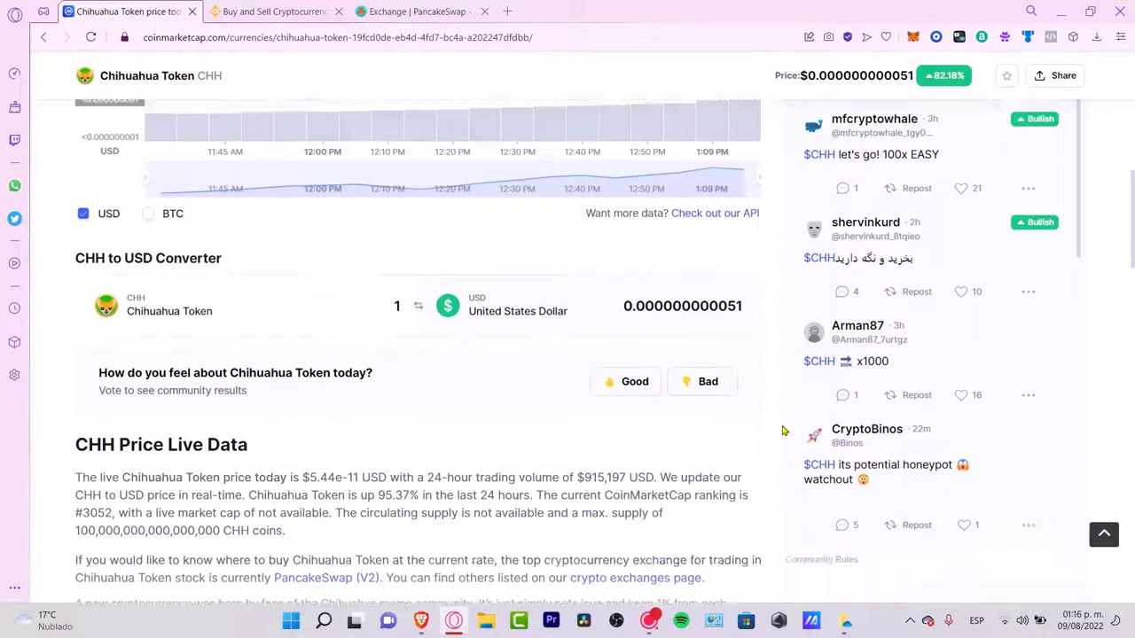
{"action": "scroll", "coordinate": [756, 463], "scroll_direction": "down", "scroll_amount": 3}
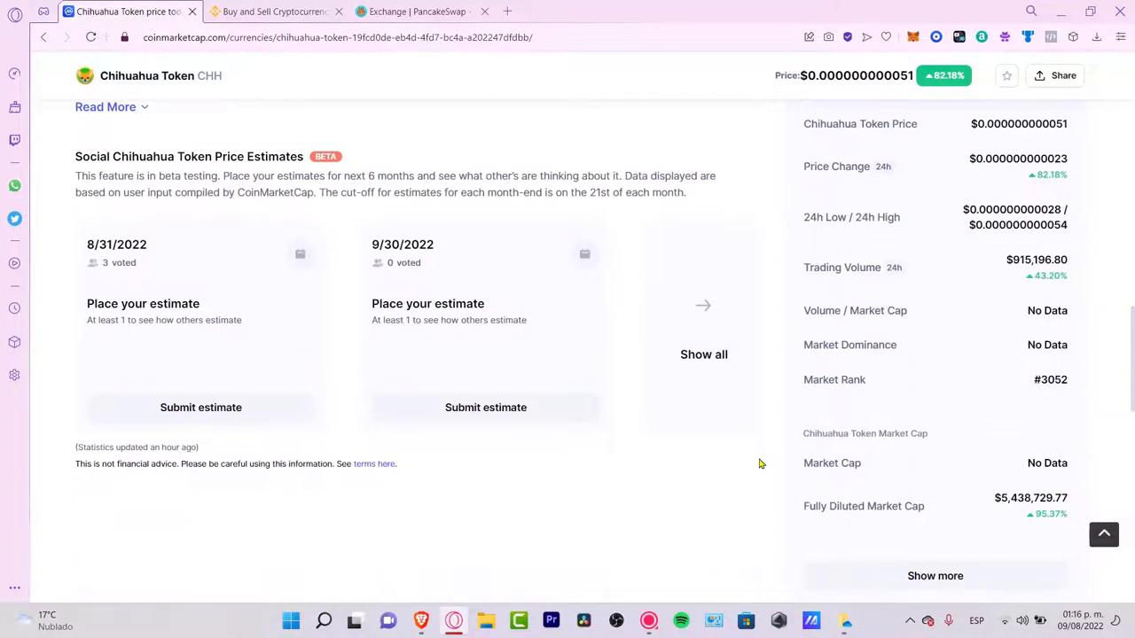
{"action": "scroll", "coordinate": [758, 463], "scroll_direction": "up", "scroll_amount": 7}
{"action": "scroll", "coordinate": [758, 462], "scroll_direction": "up", "scroll_amount": 4}
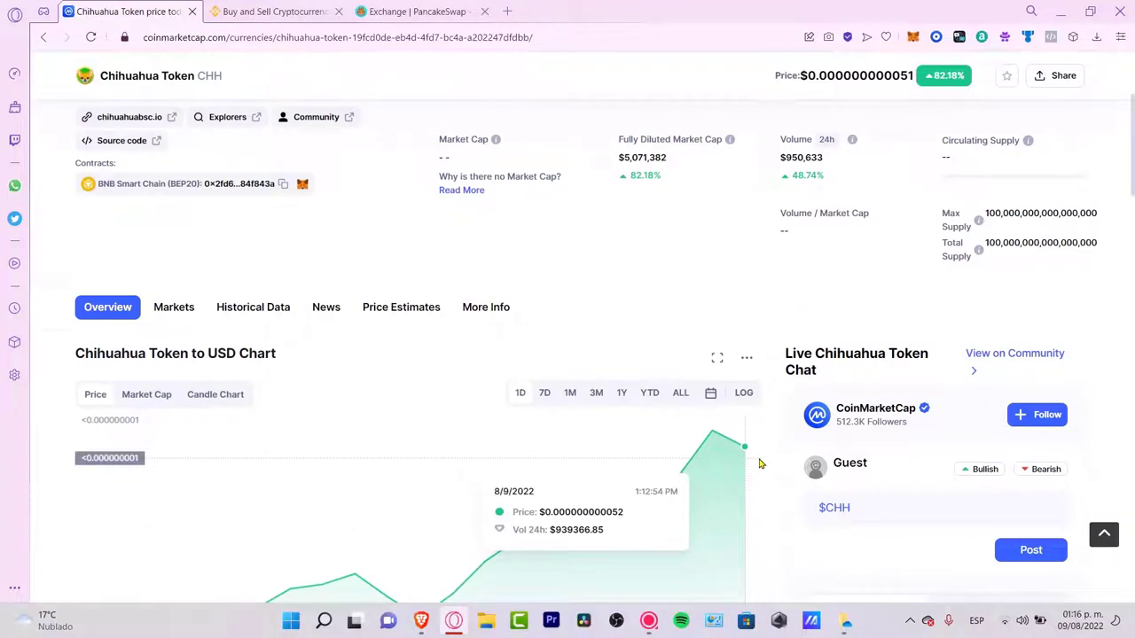
{"action": "scroll", "coordinate": [770, 284], "scroll_direction": "up", "scroll_amount": 3}
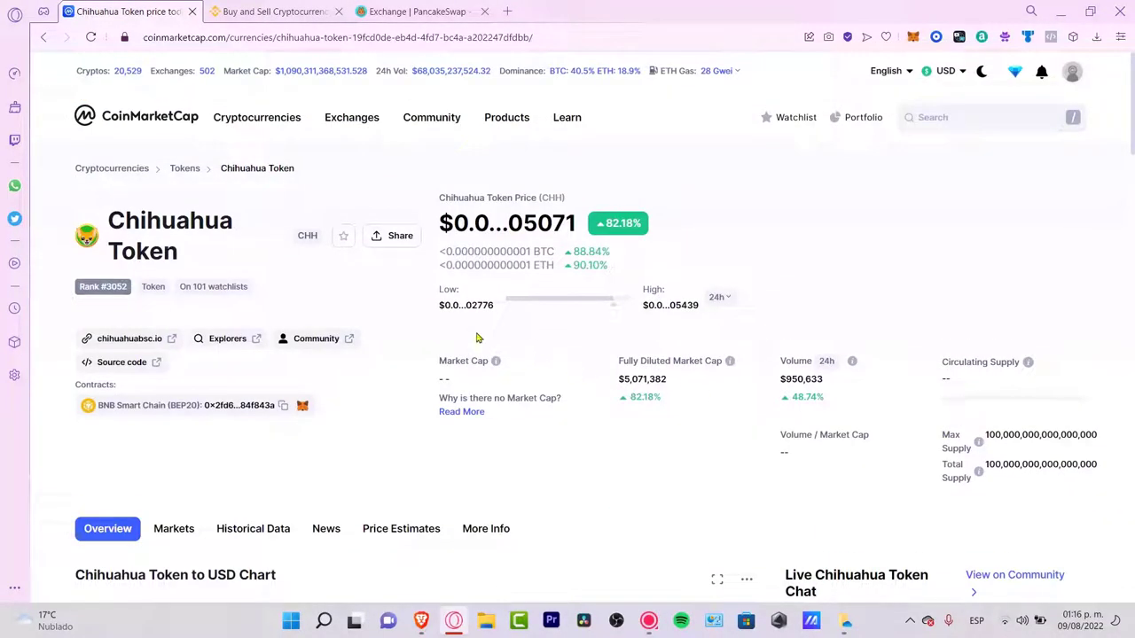
{"action": "left_click_drag", "start_coordinate": [118, 392], "coordinate": [68, 393]}
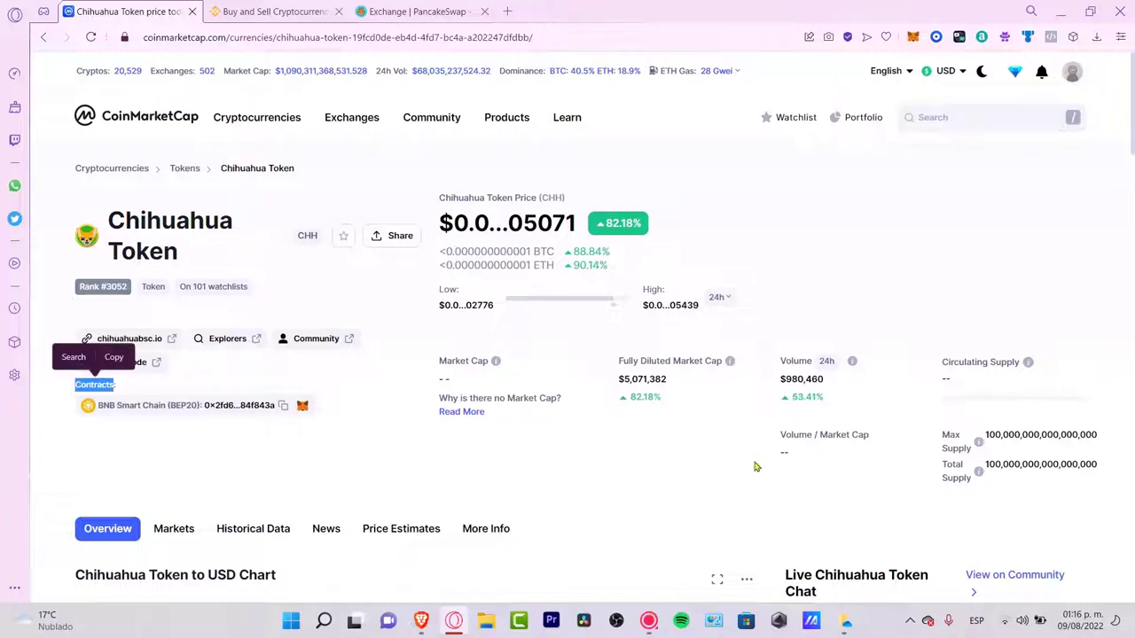
{"action": "left_click", "coordinate": [435, 463]}
{"action": "left_click", "coordinate": [283, 406]}
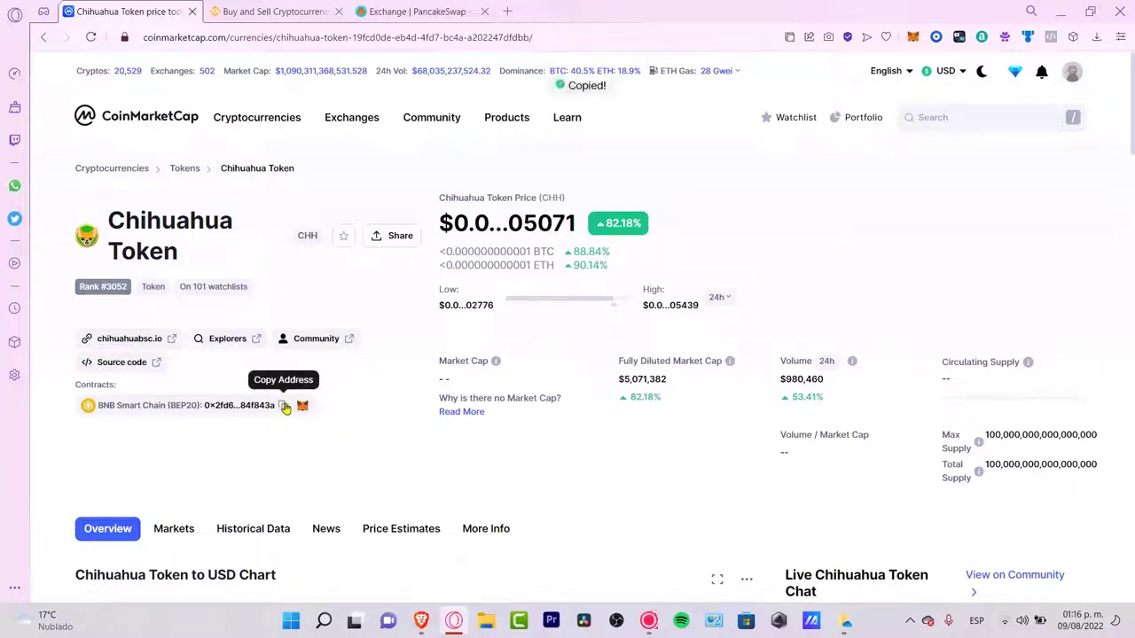
{"action": "left_click", "coordinate": [393, 11]}
{"action": "left_click", "coordinate": [203, 37]}
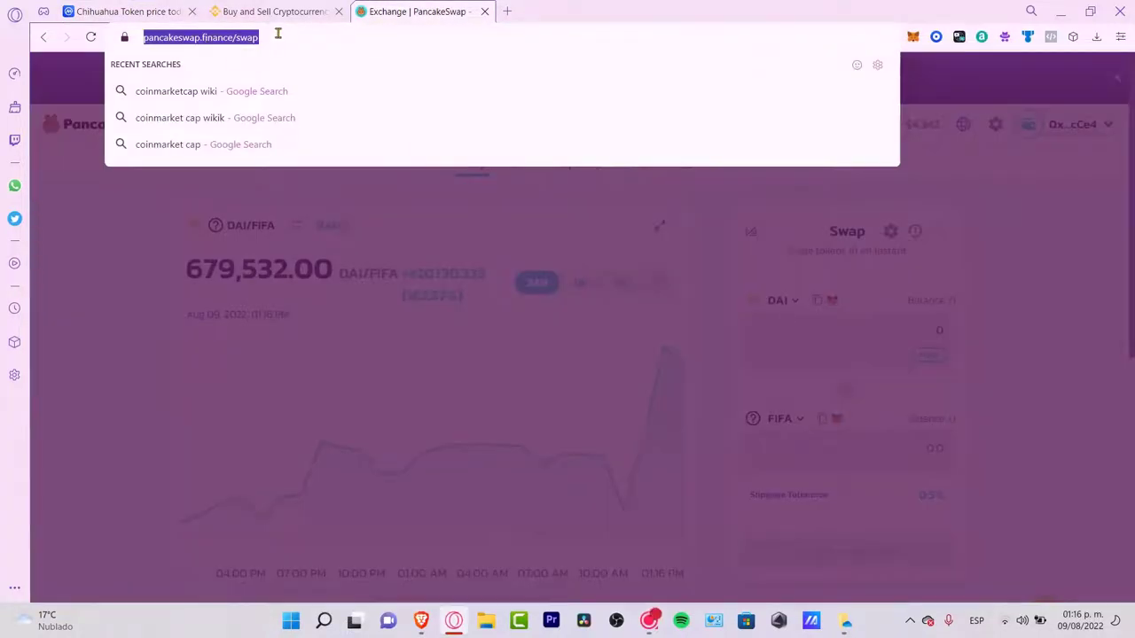
{"action": "left_click", "coordinate": [1009, 386]}
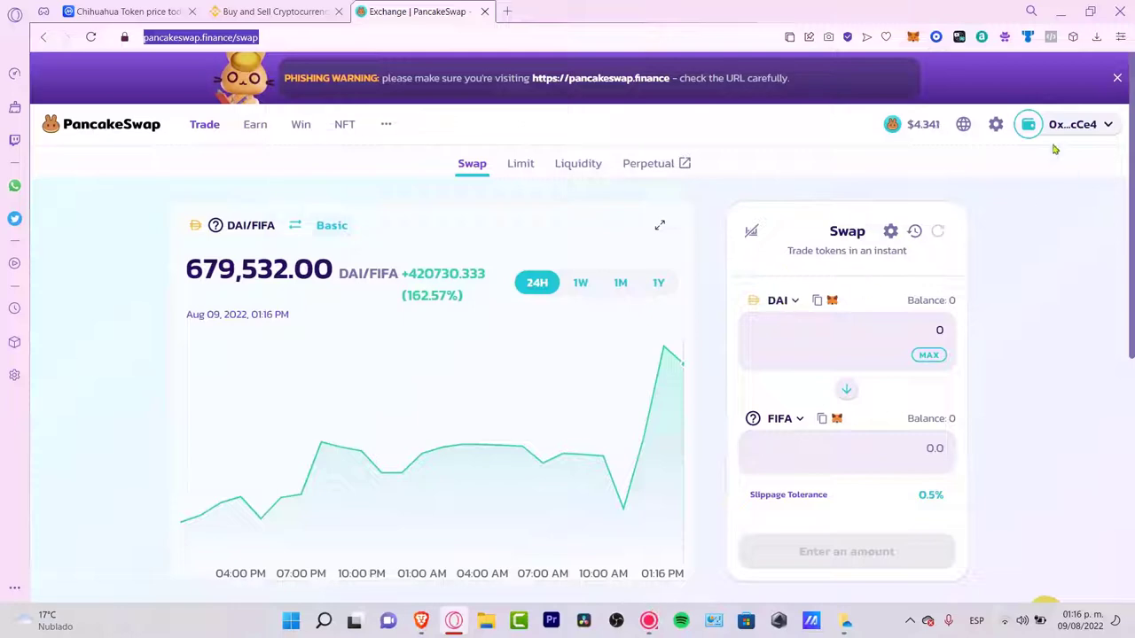
{"action": "mouse_move", "coordinate": [1064, 126]}
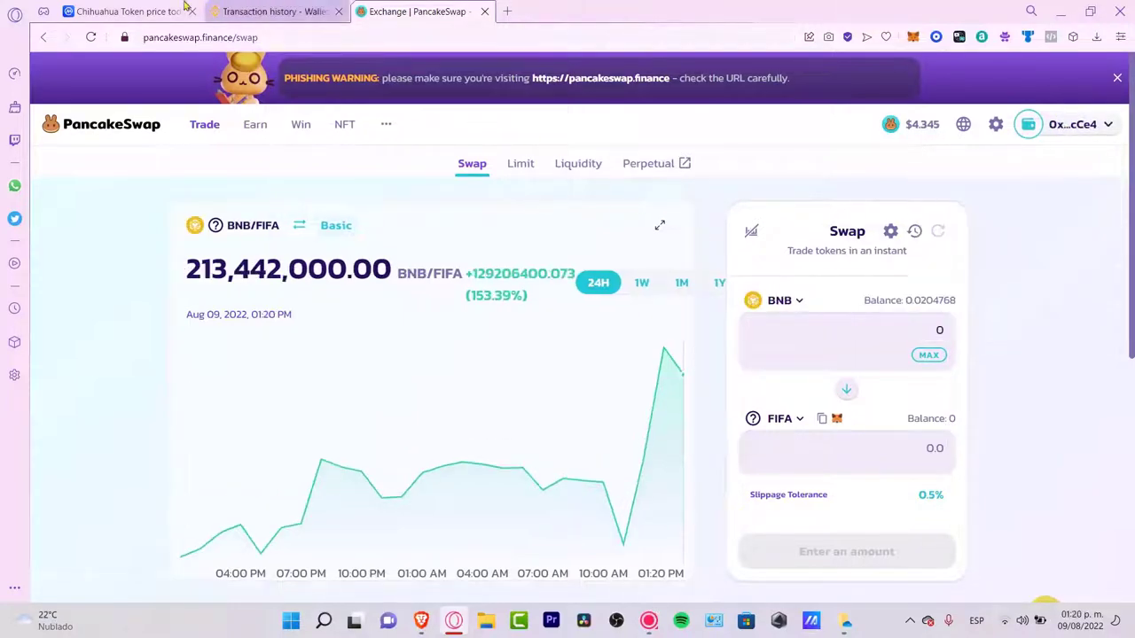
{"action": "left_click", "coordinate": [162, 11]}
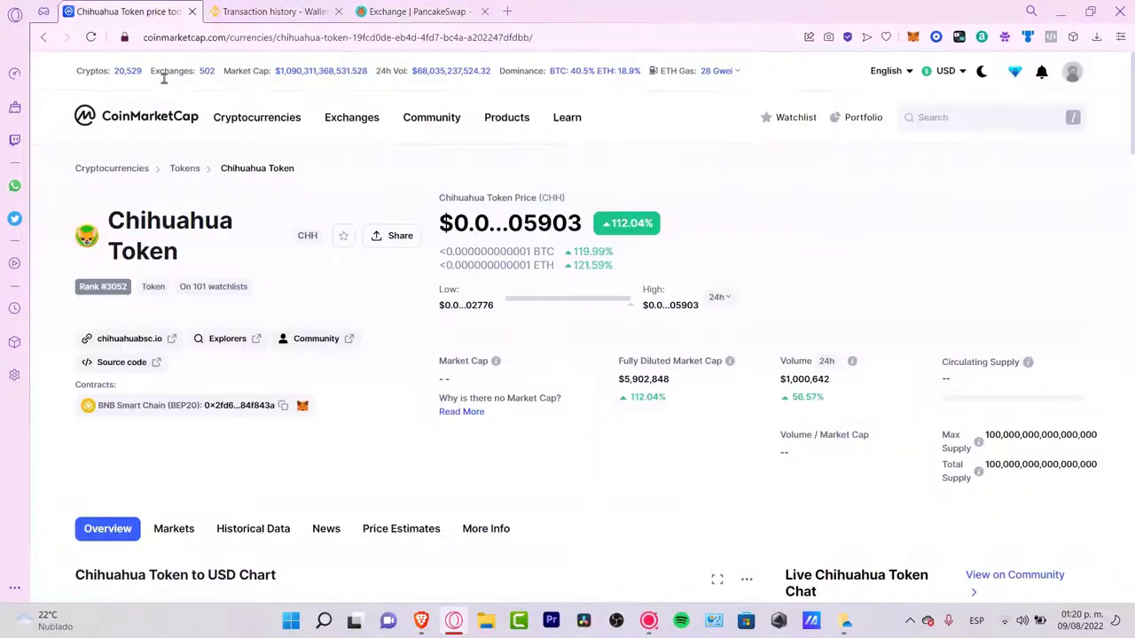
Import Chihuahua (CHH) on PancakeSwap by its pasted contract address as the token received for BNB
{"action": "left_click", "coordinate": [283, 406]}
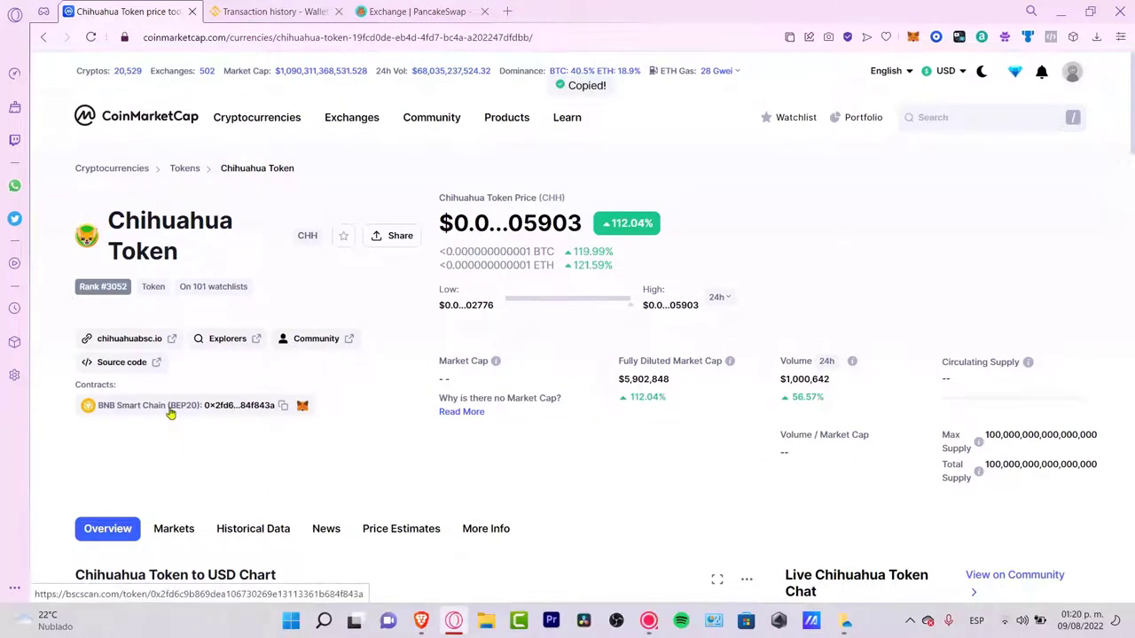
{"action": "left_click", "coordinate": [424, 7]}
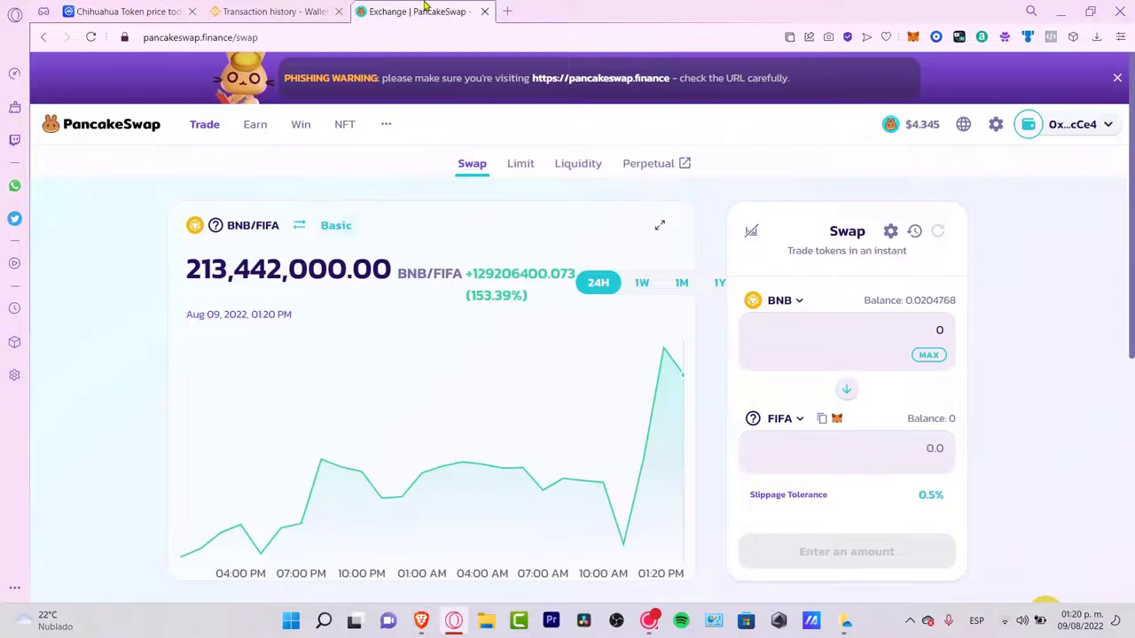
{"action": "left_click", "coordinate": [786, 420]}
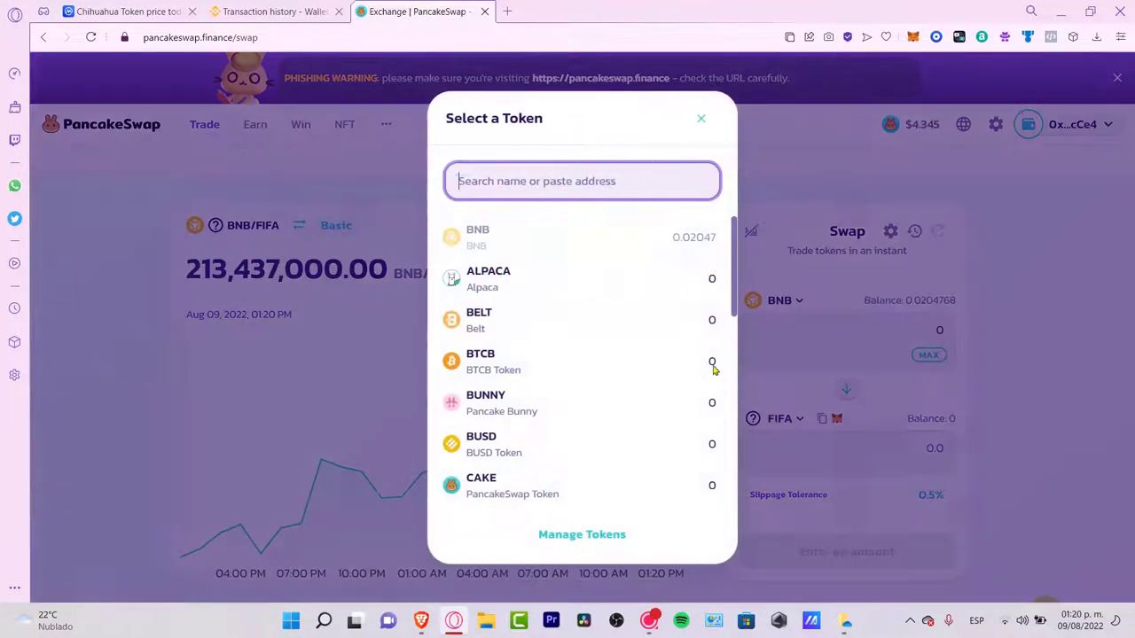
{"action": "key", "text": "ctrl+v"}
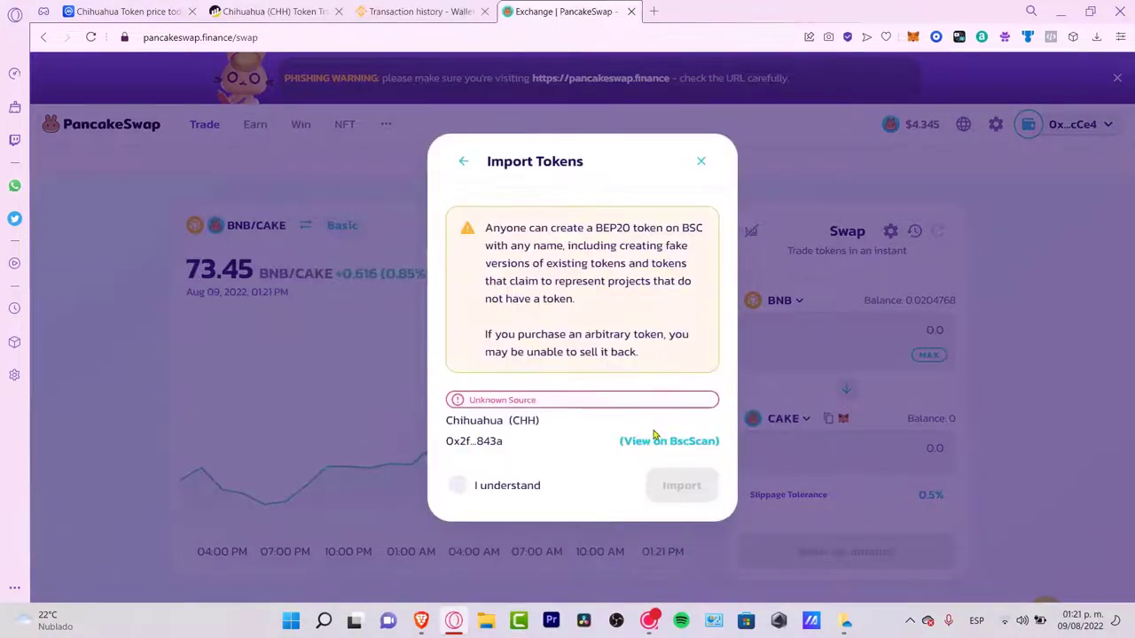
{"action": "left_click", "coordinate": [527, 486]}
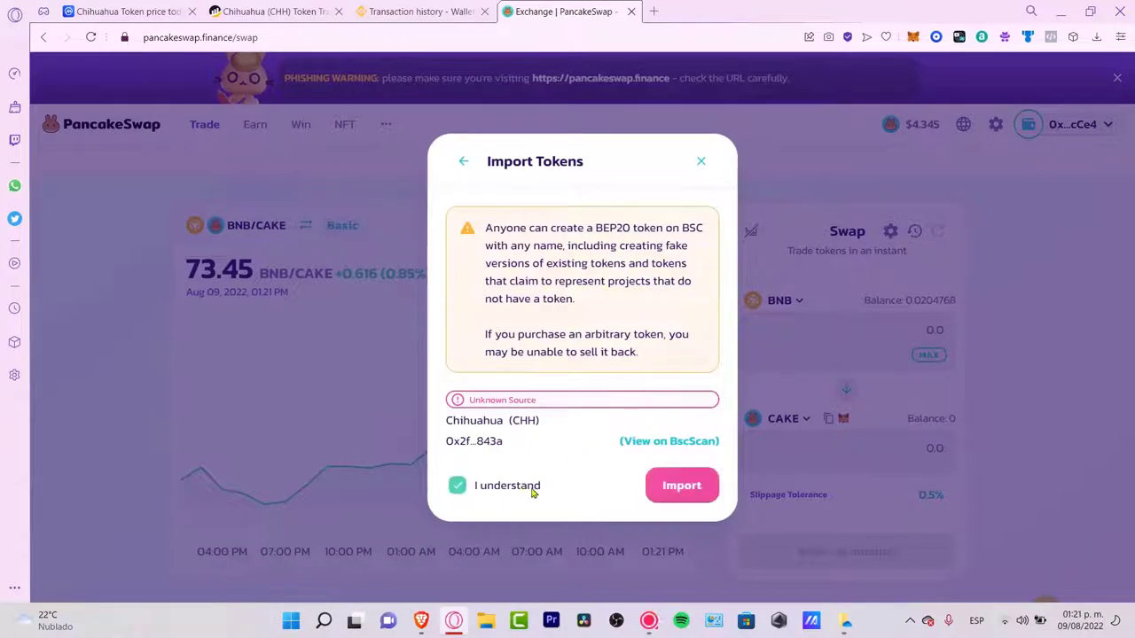
{"action": "left_click", "coordinate": [674, 492]}
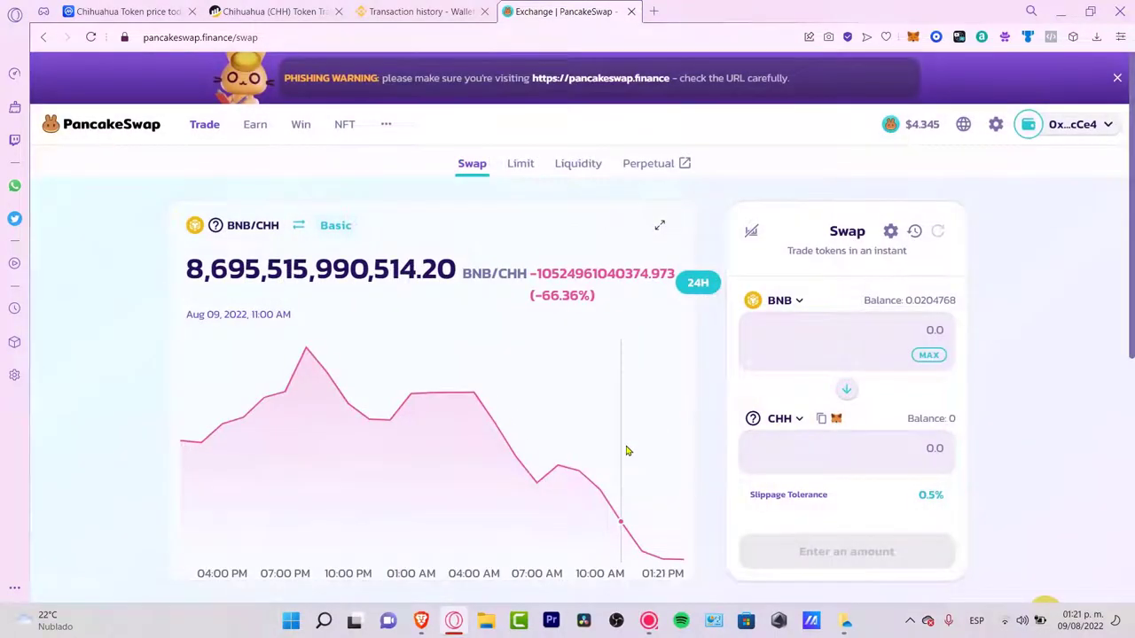
Swap the MAX BNB balance and paste the CHH contract into MetaMask's Import tokens form
{"action": "left_click", "coordinate": [940, 356]}
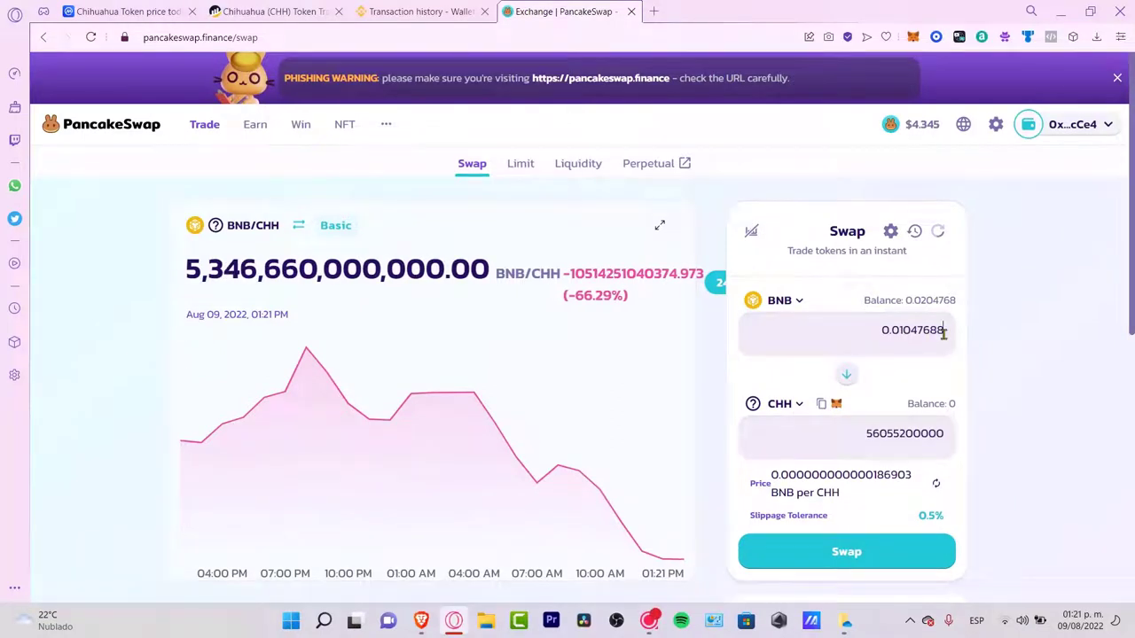
{"action": "left_click", "coordinate": [897, 549]}
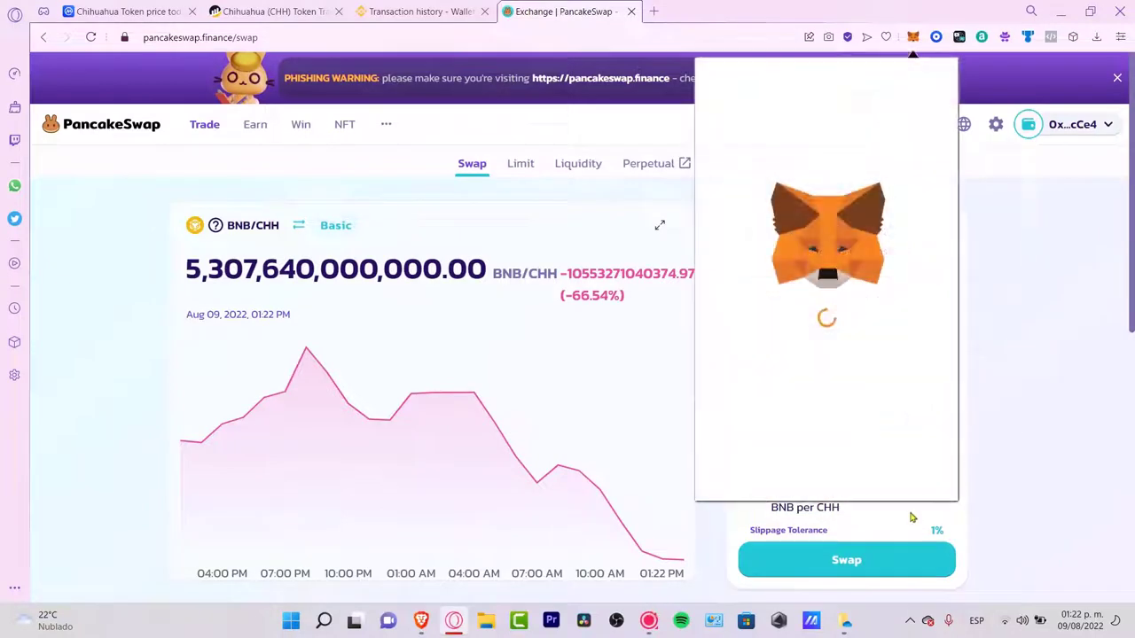
{"action": "scroll", "coordinate": [833, 400], "scroll_direction": "down", "scroll_amount": 3}
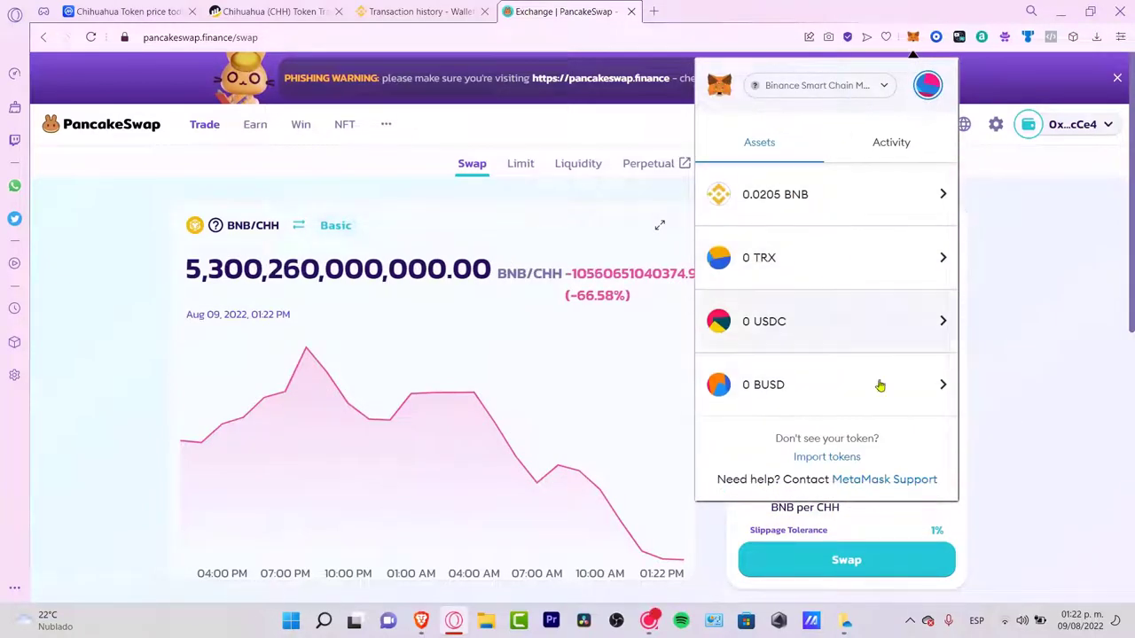
{"action": "left_click", "coordinate": [856, 458]}
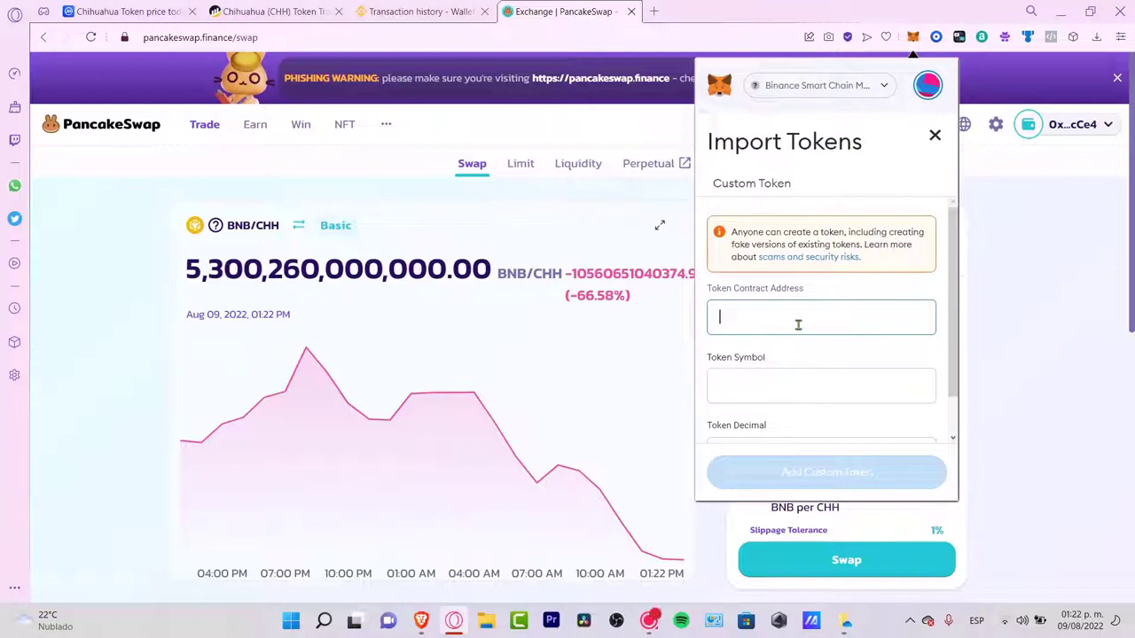
{"action": "key", "text": "ctrl+v"}
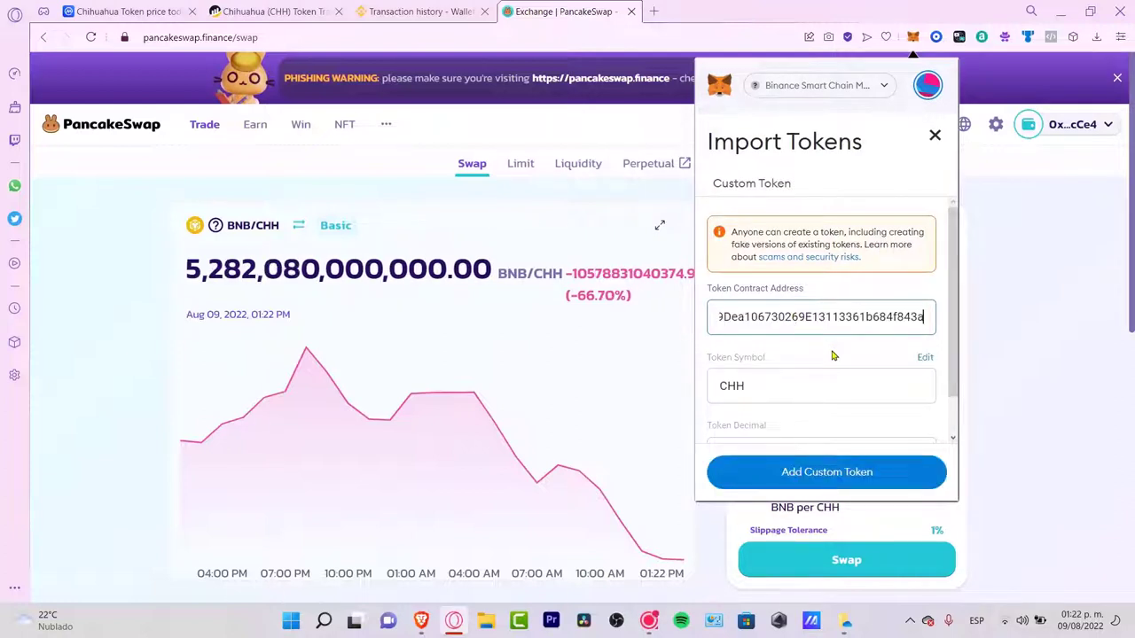